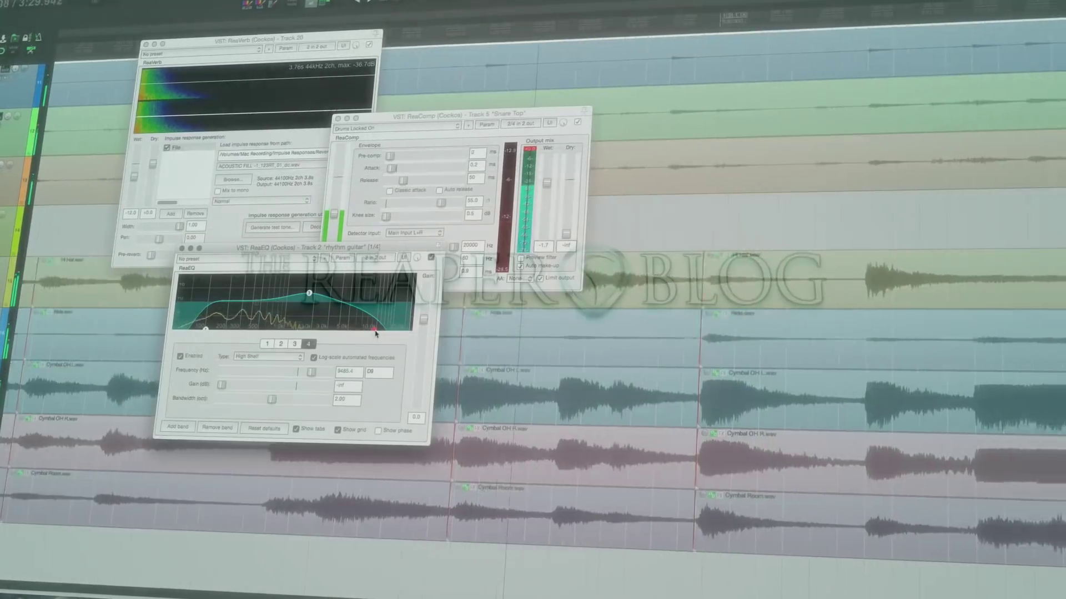
Drag the high-shelf EQ band up in frequency.
drag(376, 331, 400, 332)
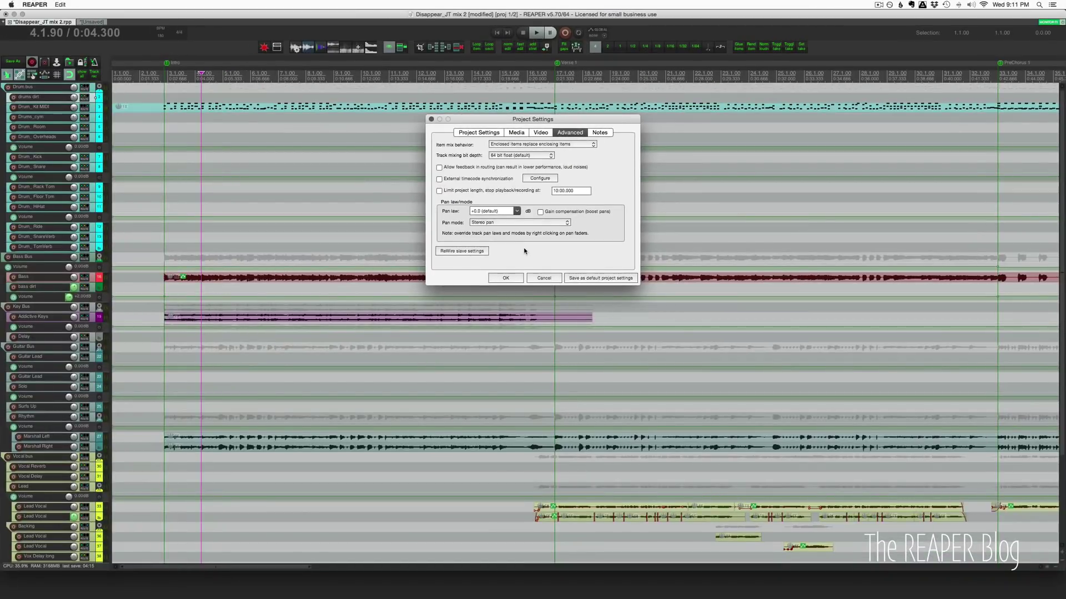
Cancel Project Settings unchanged and zoom the arrange view far out to huge bar numbers.
click(543, 278)
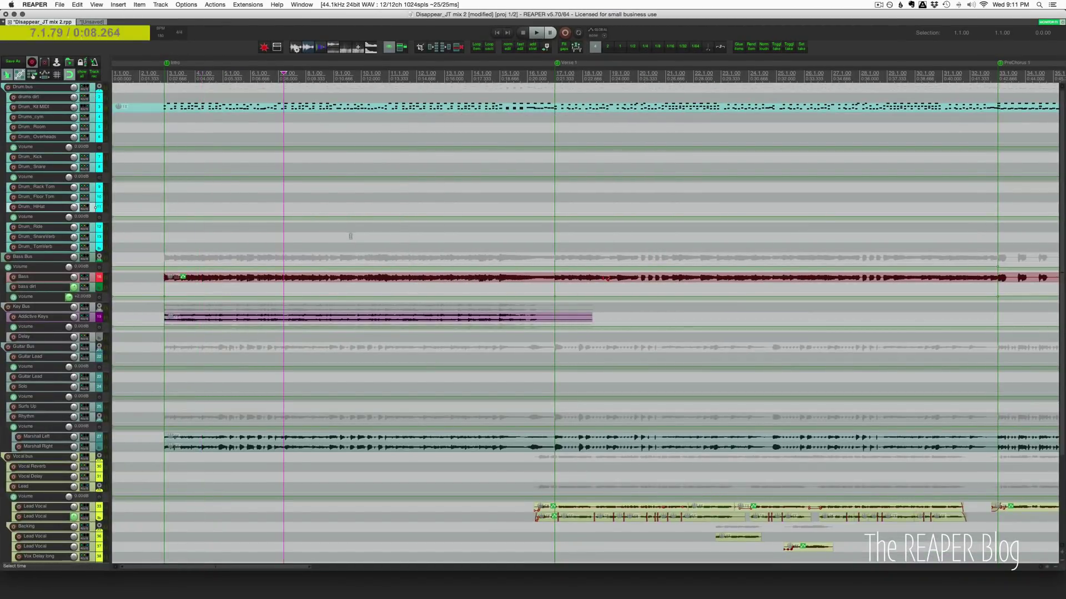
scroll(387, 234, down, 3)
scroll(387, 233, down, 2)
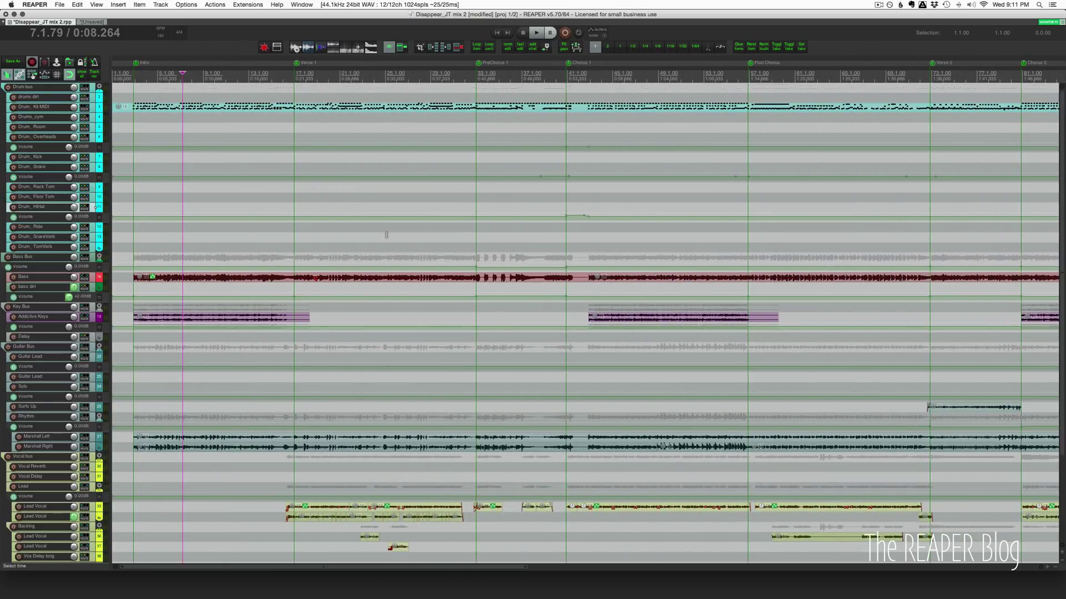
scroll(387, 235, down, 2)
scroll(387, 234, down, 2)
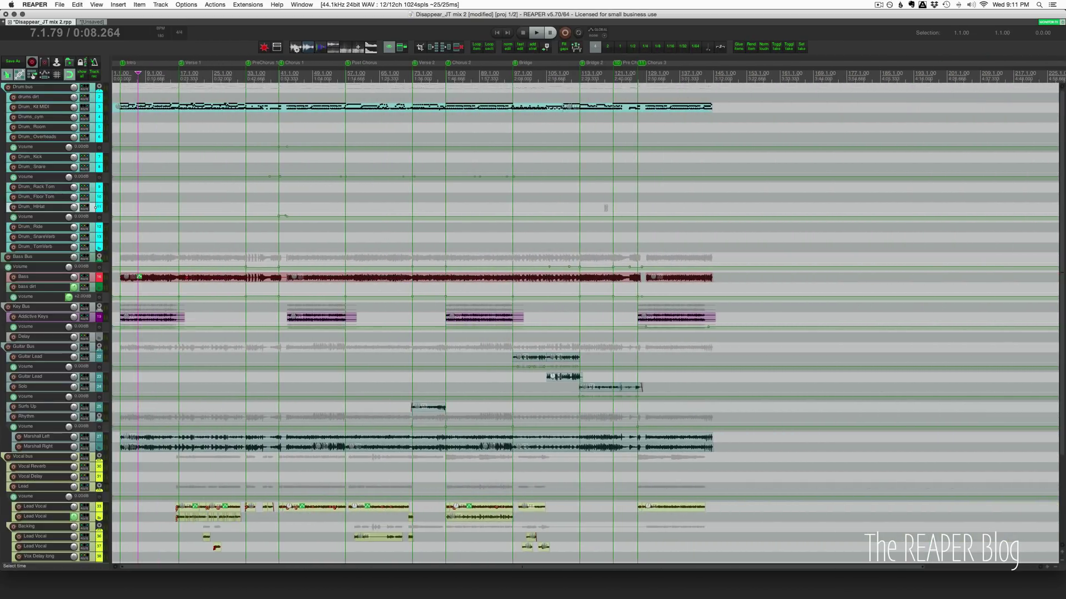
scroll(605, 210, down, 6)
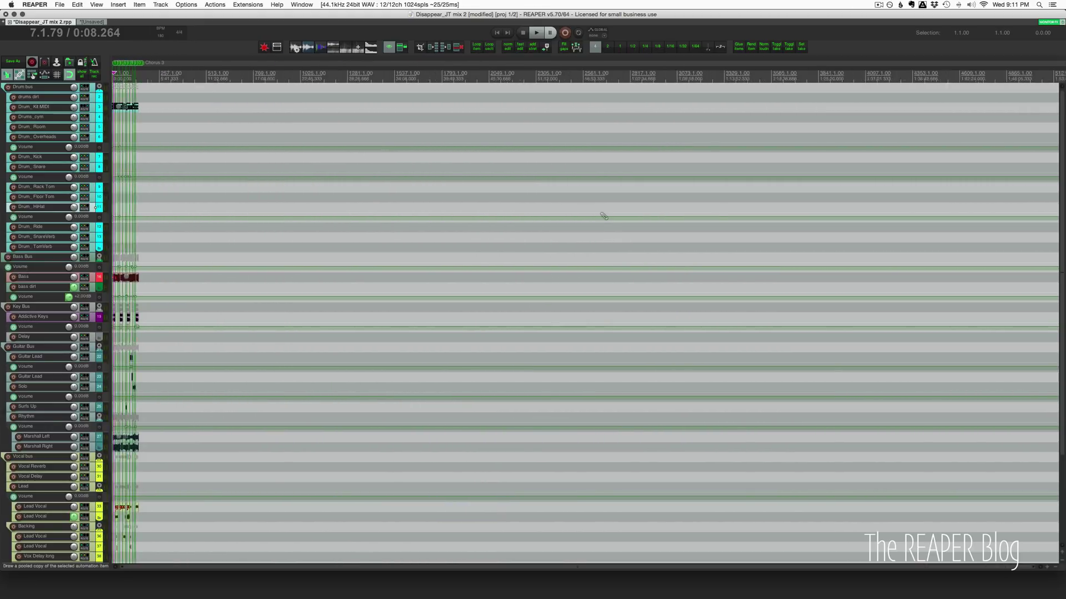
scroll(604, 216, down, 5)
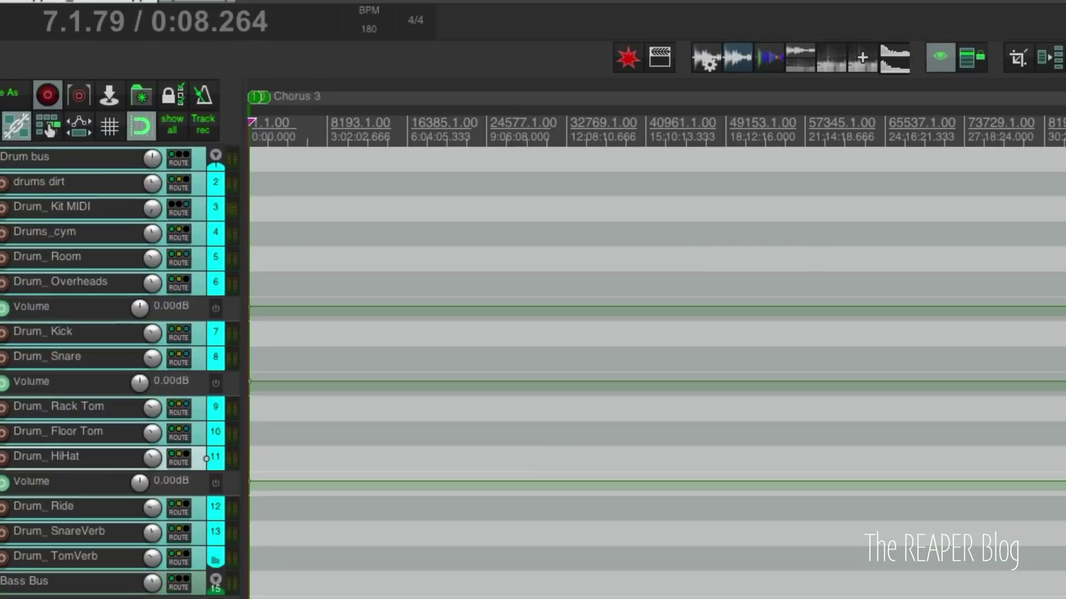
Find 'View: Zoom out project' in the Actions list by its shortcut and run it.
key(question)
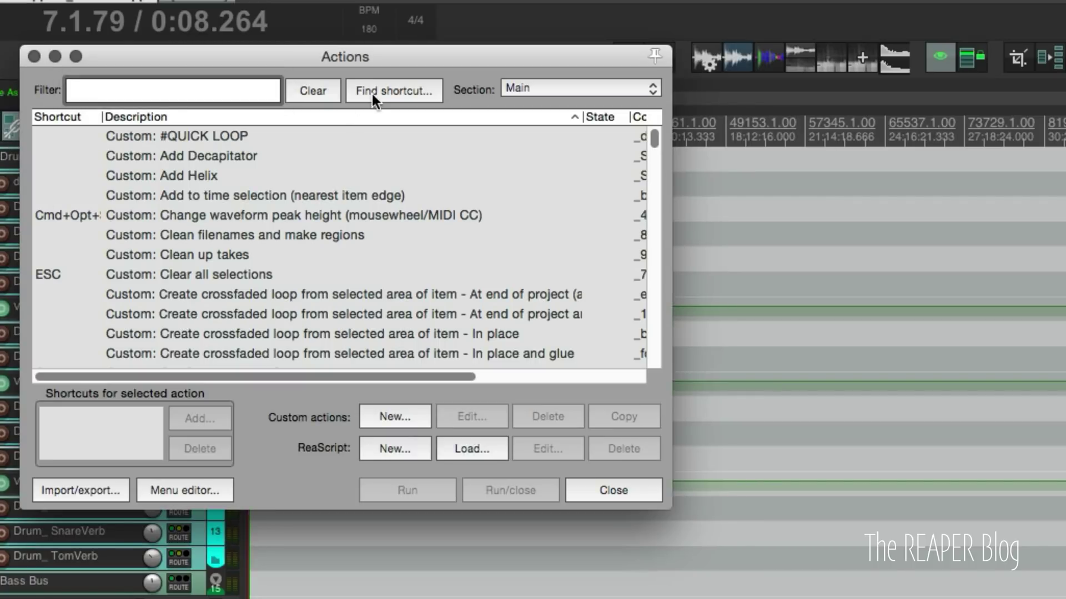
click(373, 93)
key(alt+a)
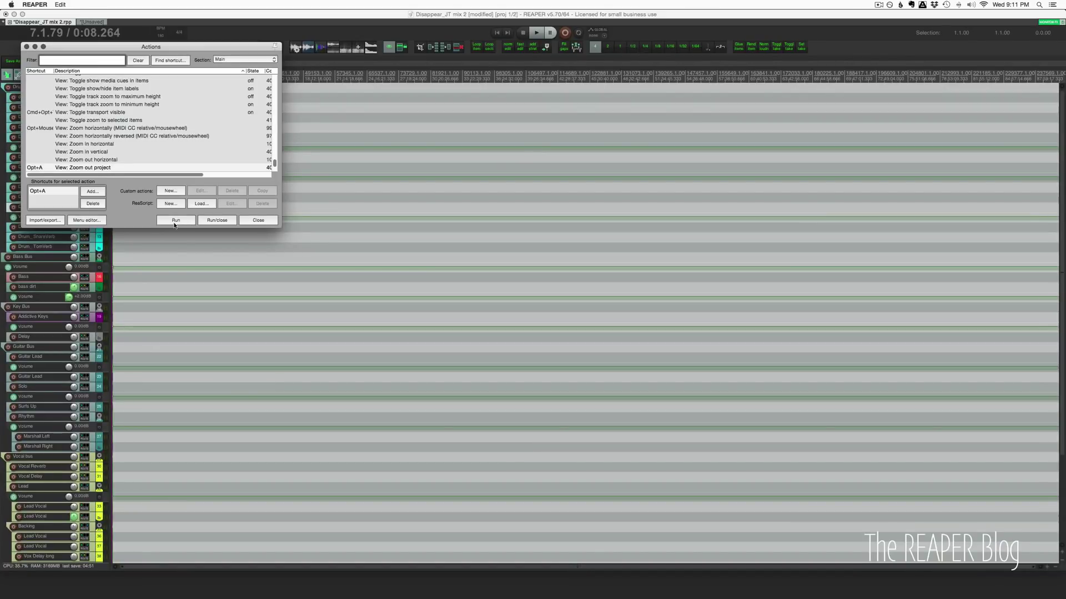
click(174, 221)
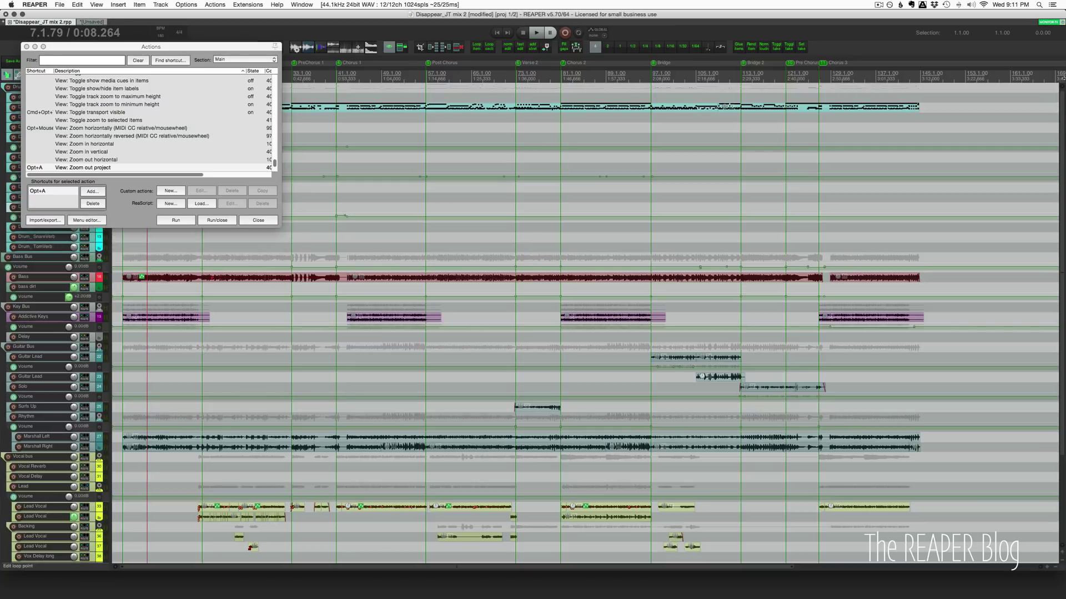
Run 'View: Zoom out project' again and move the Actions window away from the toolbar.
drag(1064, 86, 556, 86)
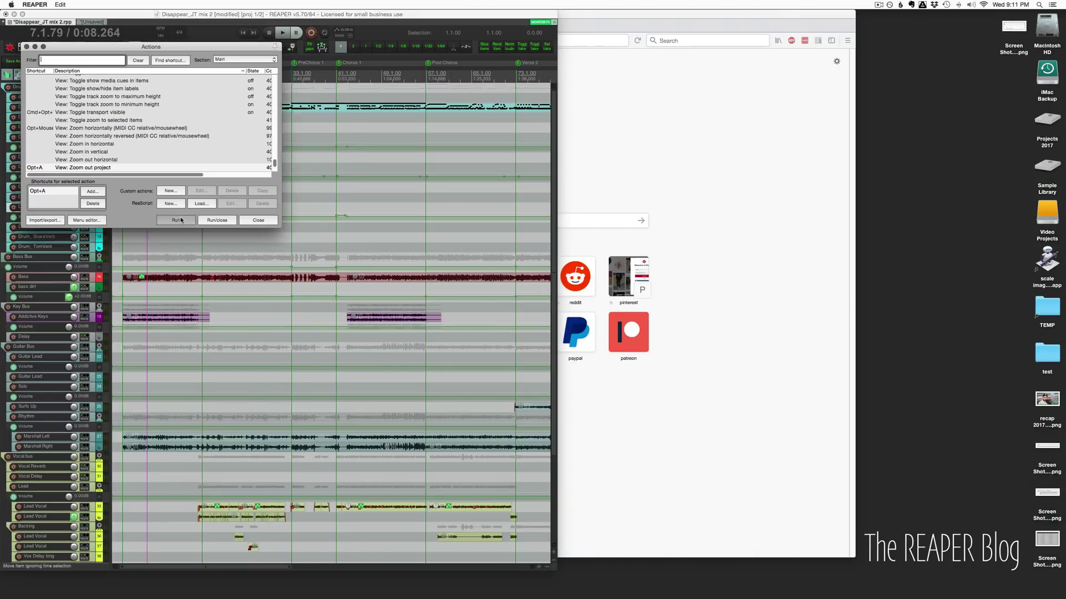
click(175, 220)
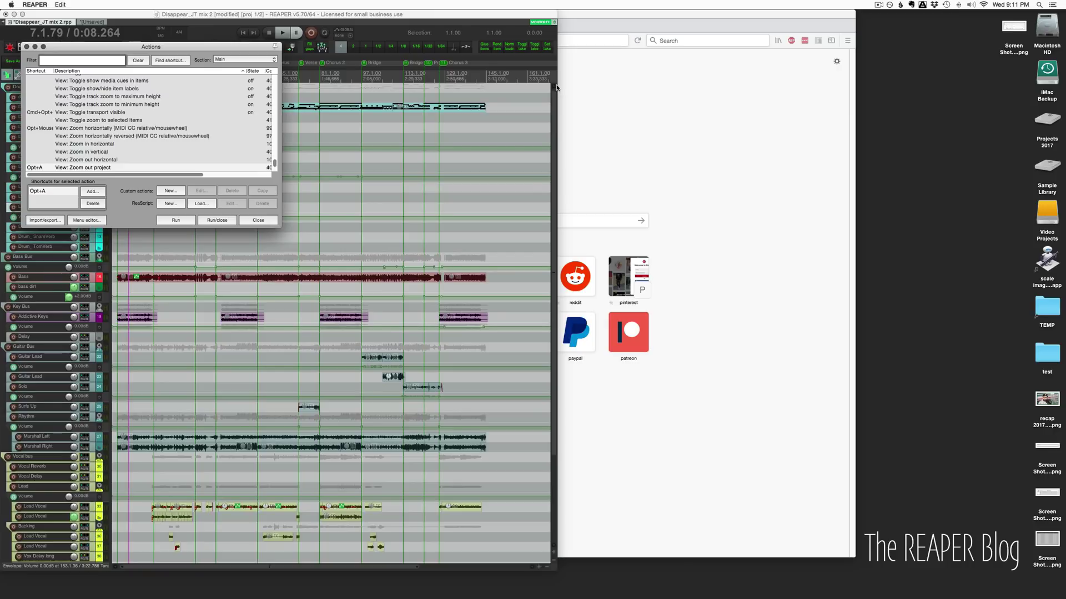
drag(557, 86, 1063, 42)
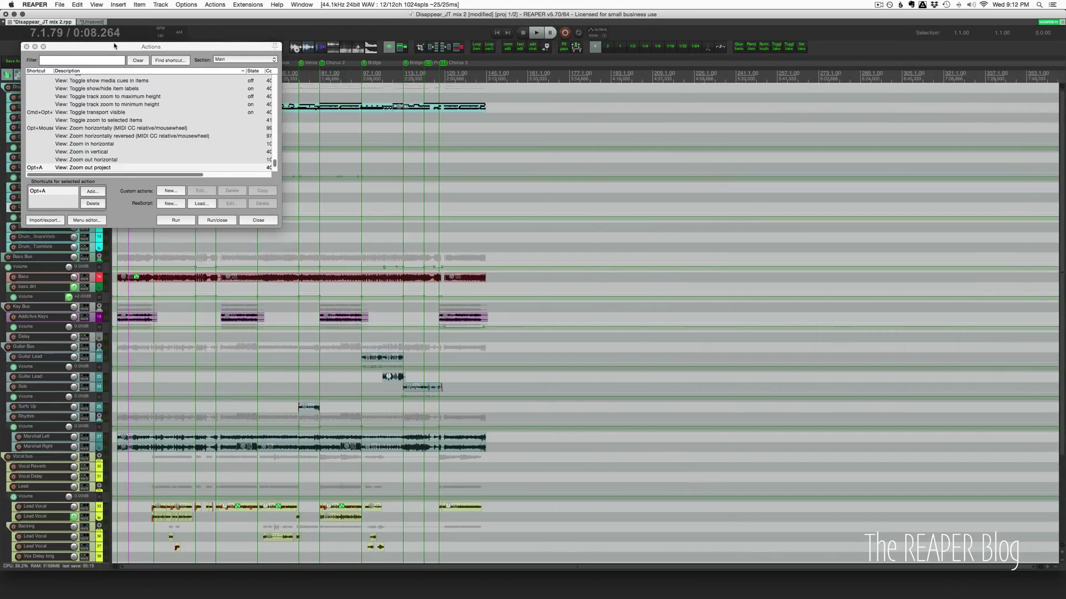
drag(114, 46, 543, 103)
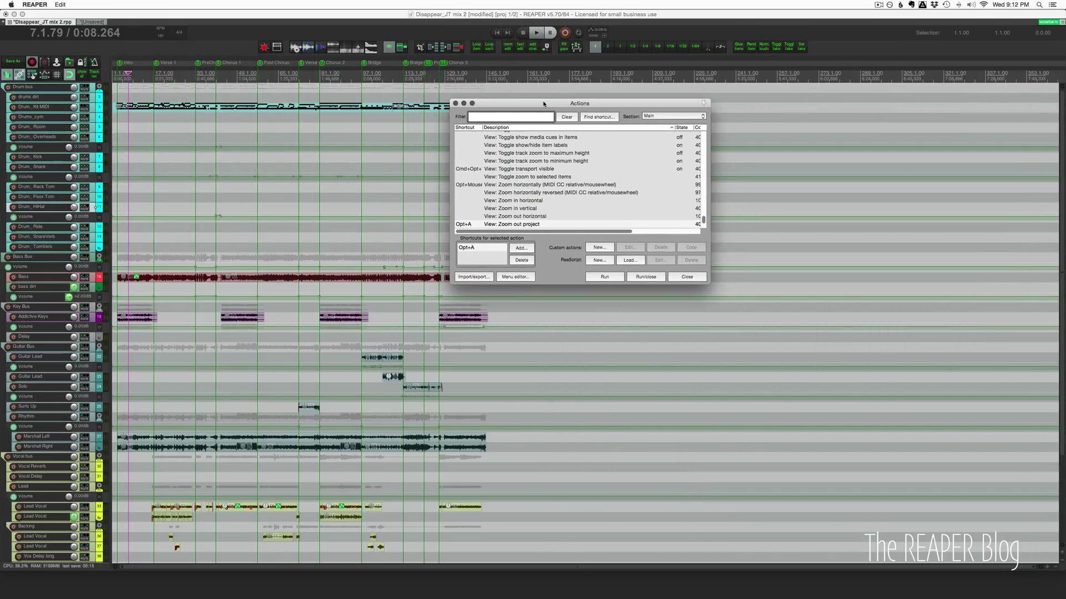
In the empty unsaved project, run 'View: Zoom out project' over and over to zoom out endlessly.
click(91, 23)
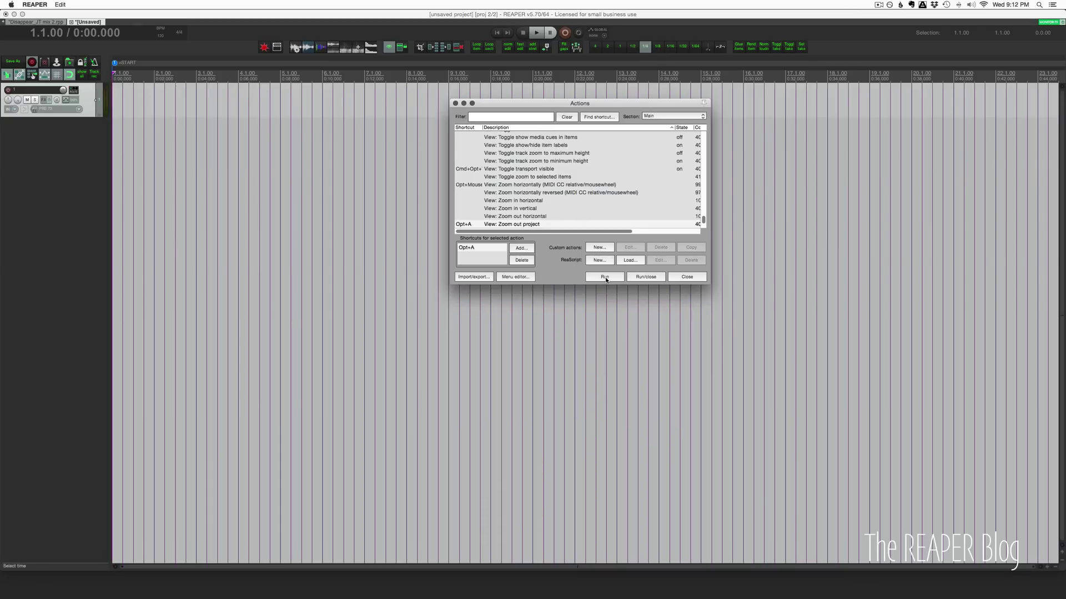
click(604, 277)
click(605, 277)
click(605, 277)
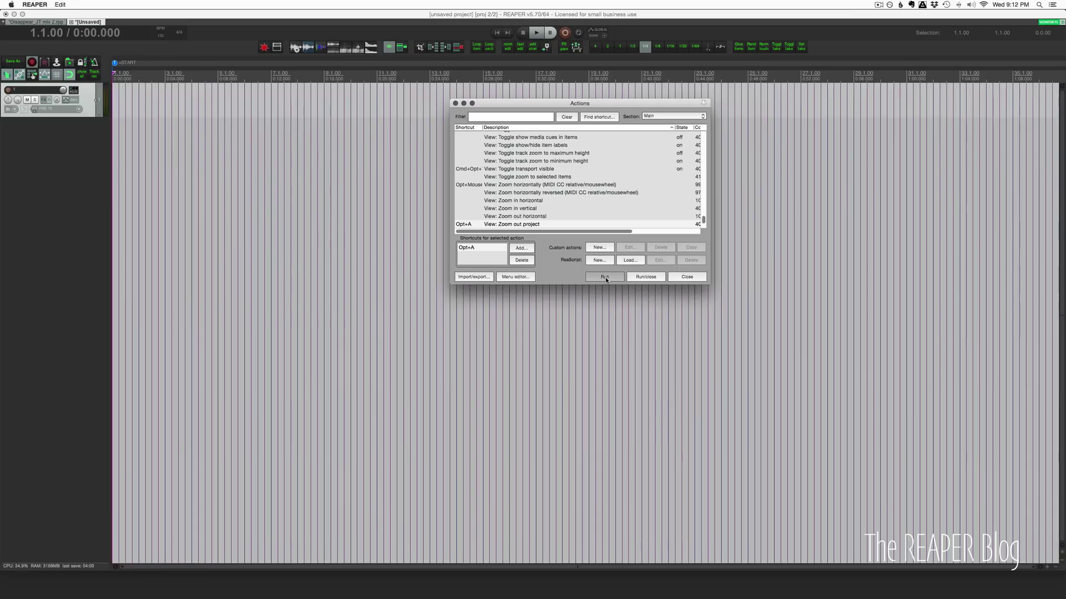
click(605, 277)
click(605, 277)
click(605, 277)
click(605, 277)
click(605, 277)
click(604, 277)
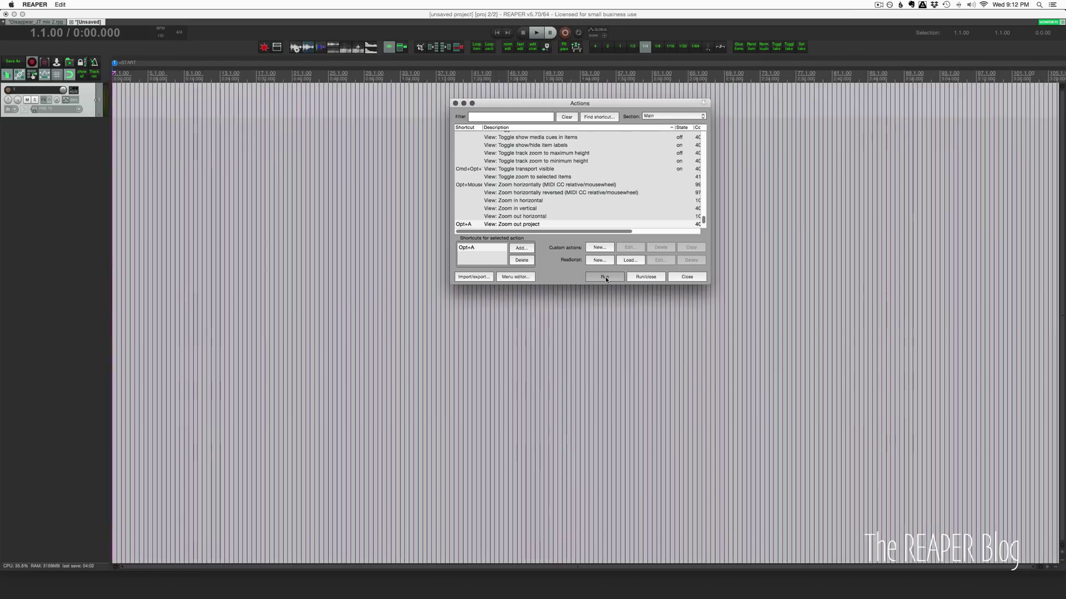
click(605, 277)
click(605, 277)
click(605, 277)
click(605, 277)
click(605, 277)
click(605, 277)
click(605, 277)
click(605, 277)
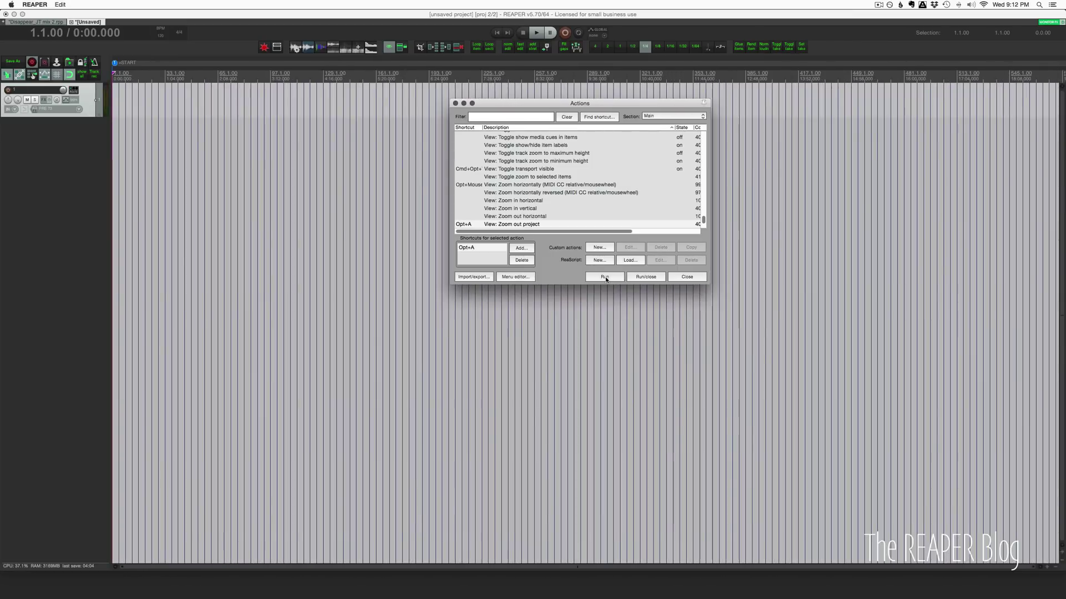
click(605, 277)
click(605, 277)
click(605, 277)
click(605, 277)
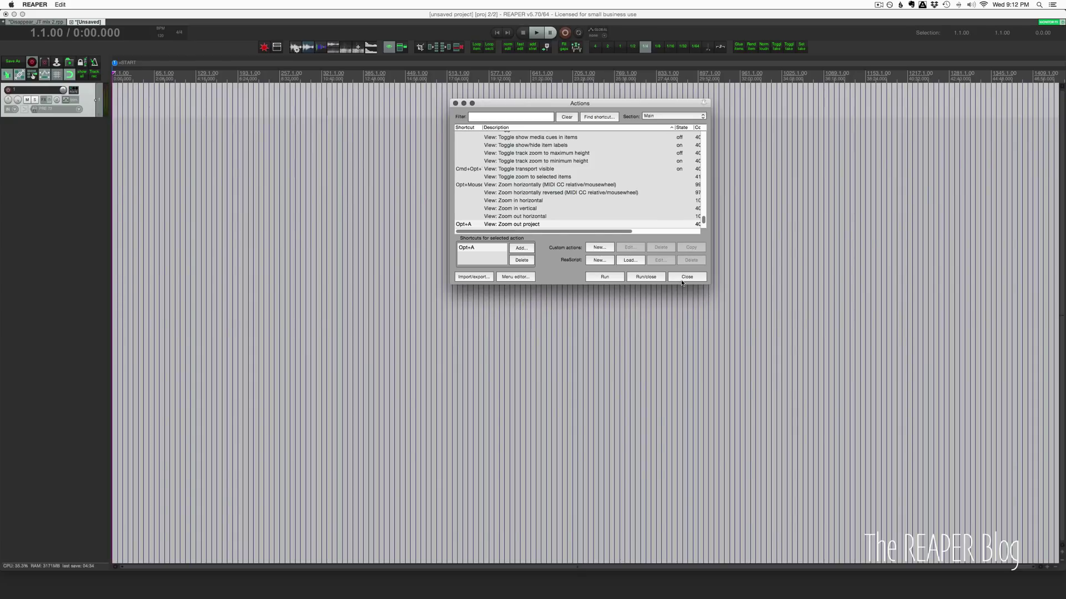
Place the edit cursor at bar 81 and scroll-zoom the timeline in and out.
click(165, 121)
scroll(205, 121, up, 10)
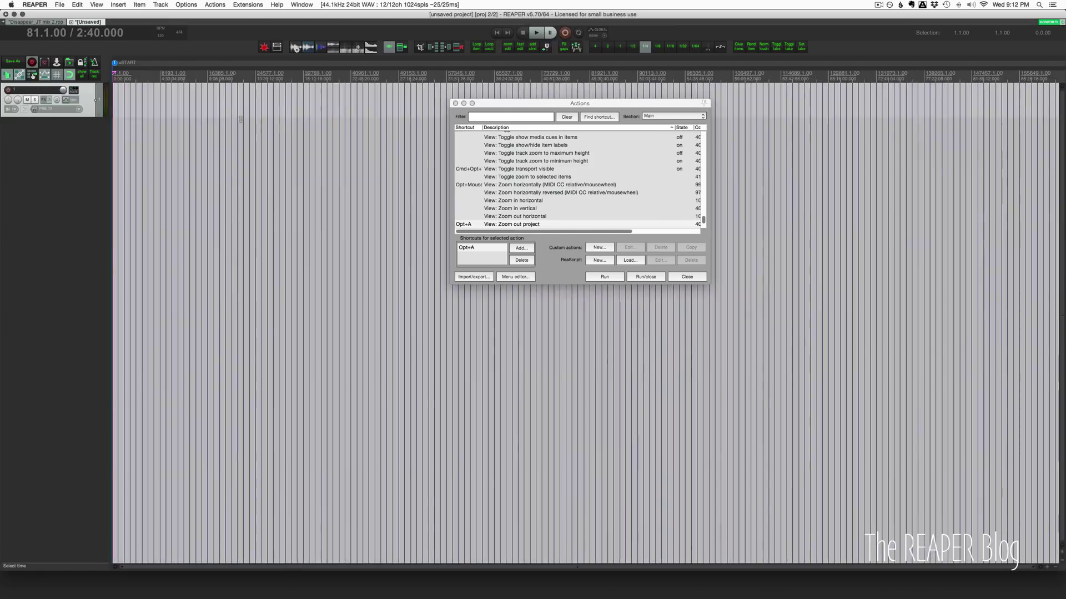
scroll(241, 119, down, 15)
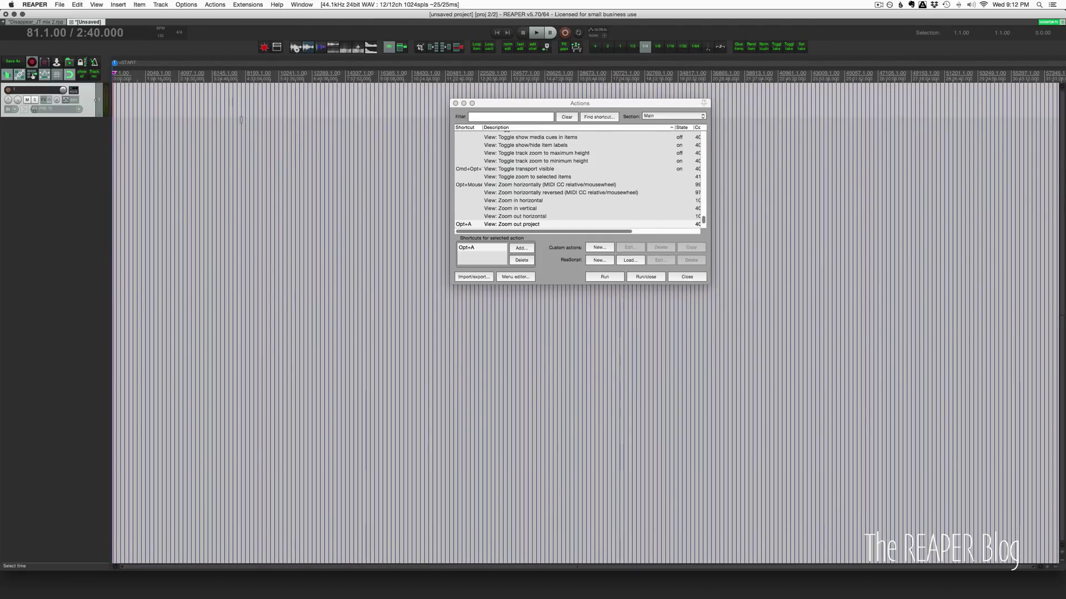
In the Disappear_JT mix 2 project, close Actions and edit the 10:00.000 project length limit.
click(33, 21)
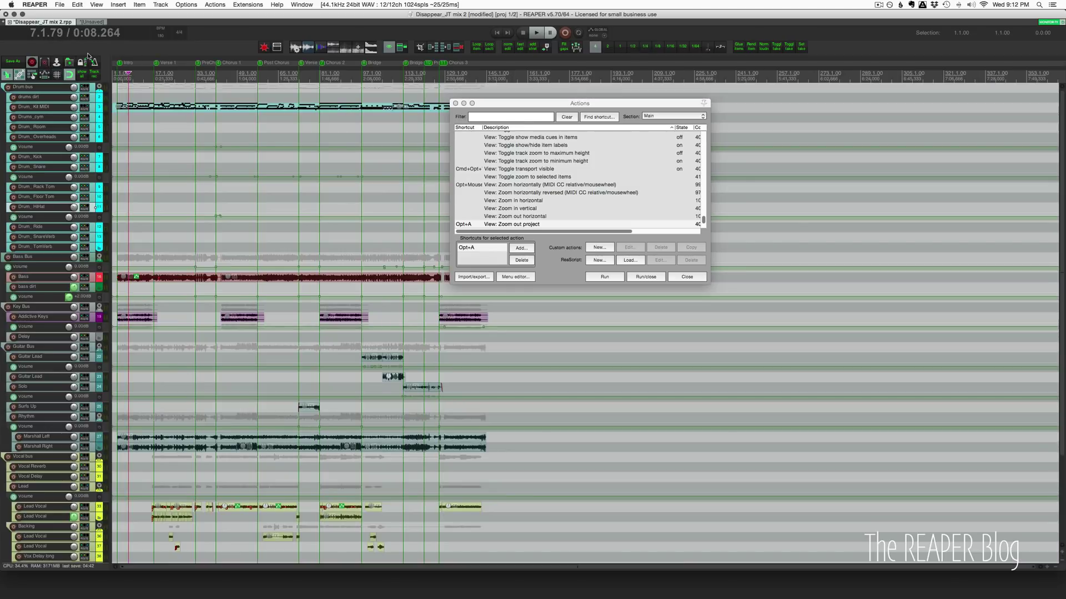
drag(455, 103, 434, 112)
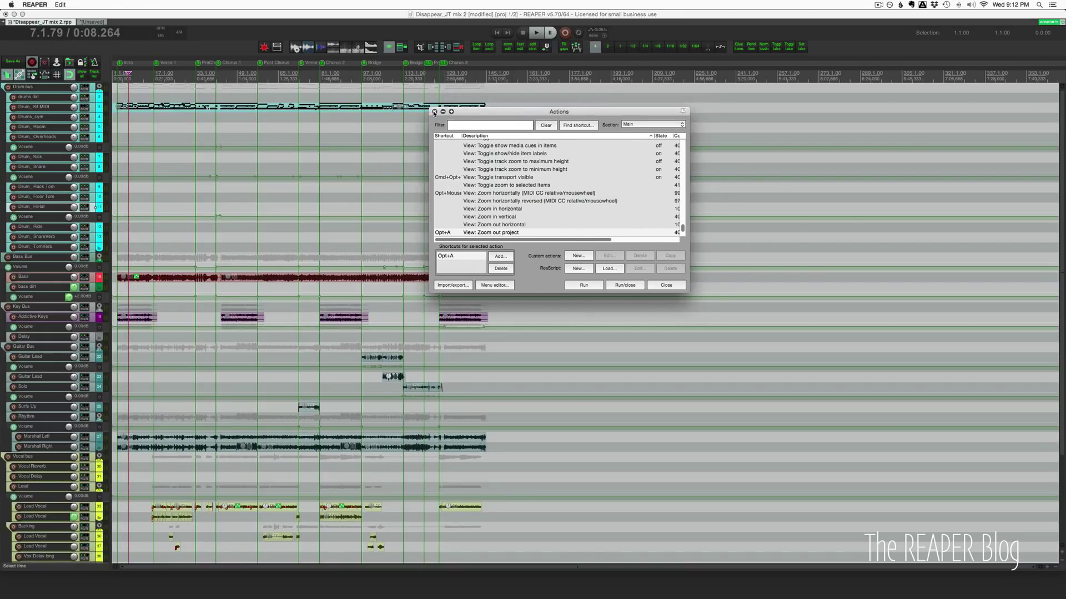
click(434, 112)
click(58, 4)
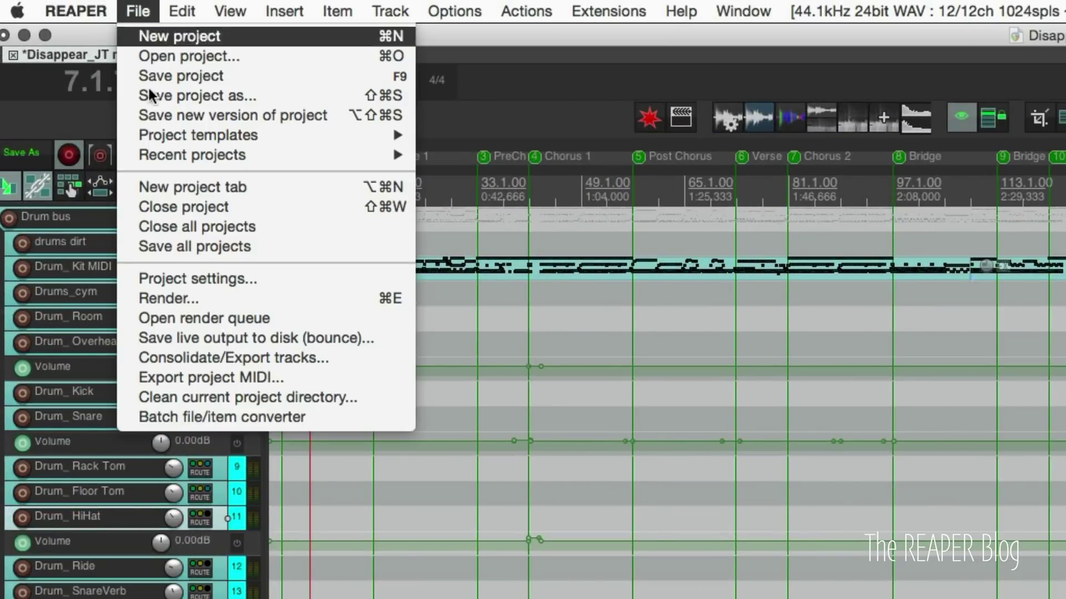
click(195, 279)
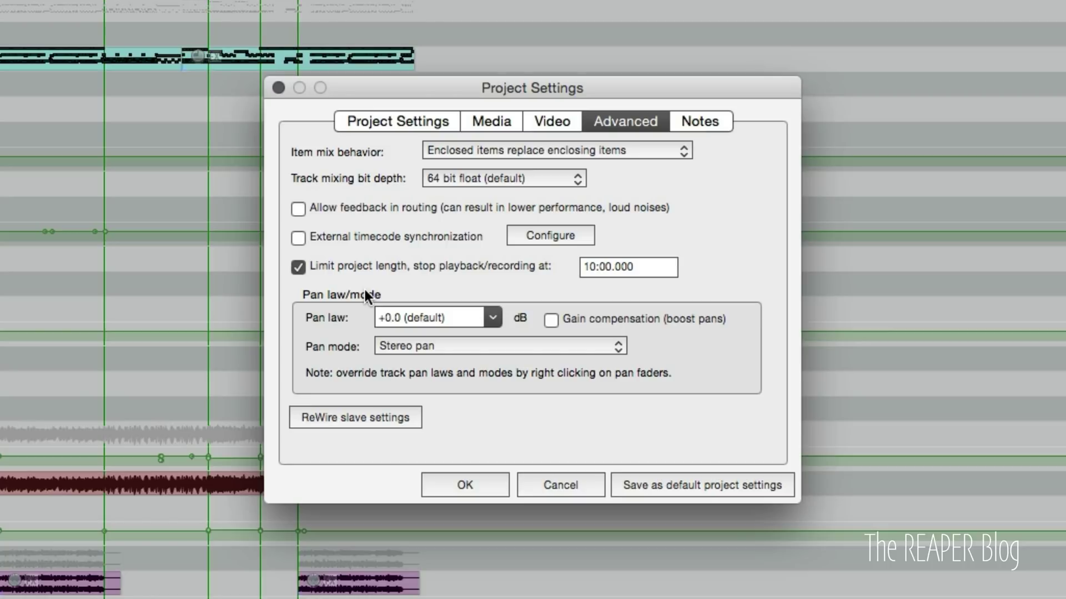
click(599, 272)
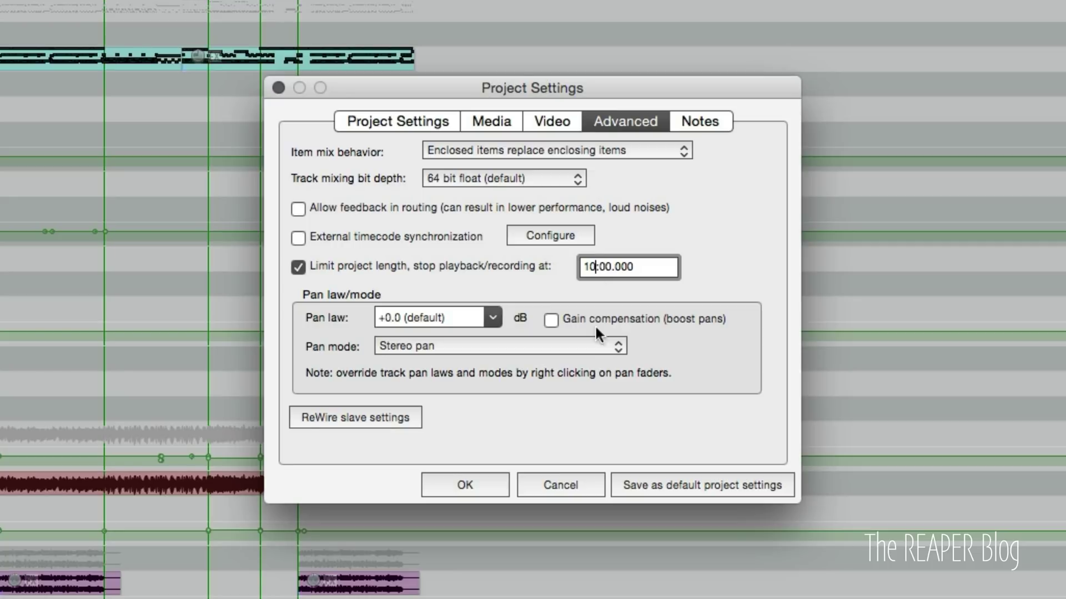
click(482, 487)
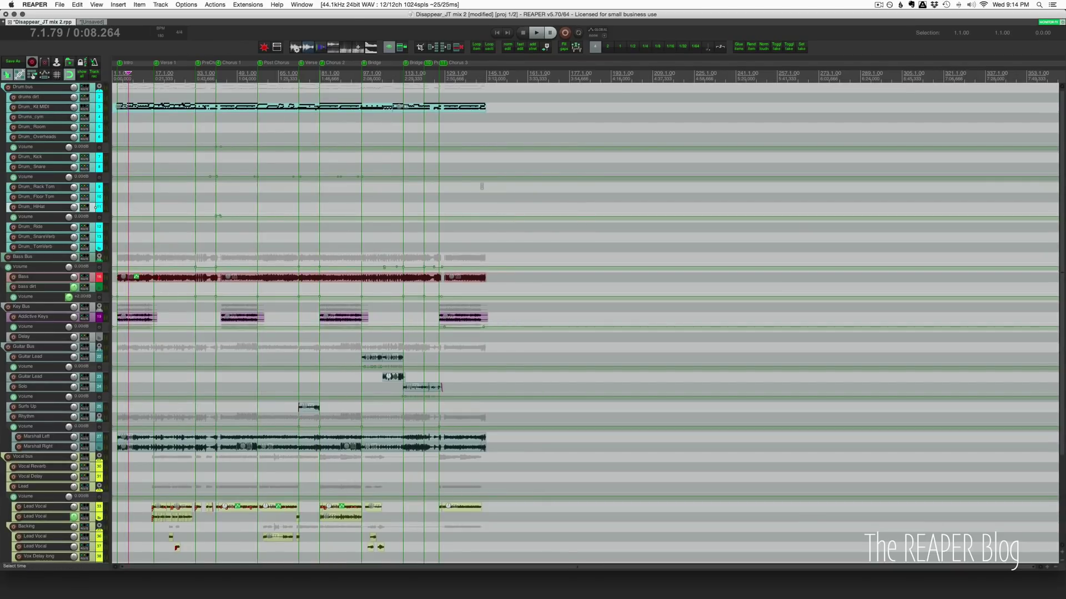
scroll(481, 186, down, 3)
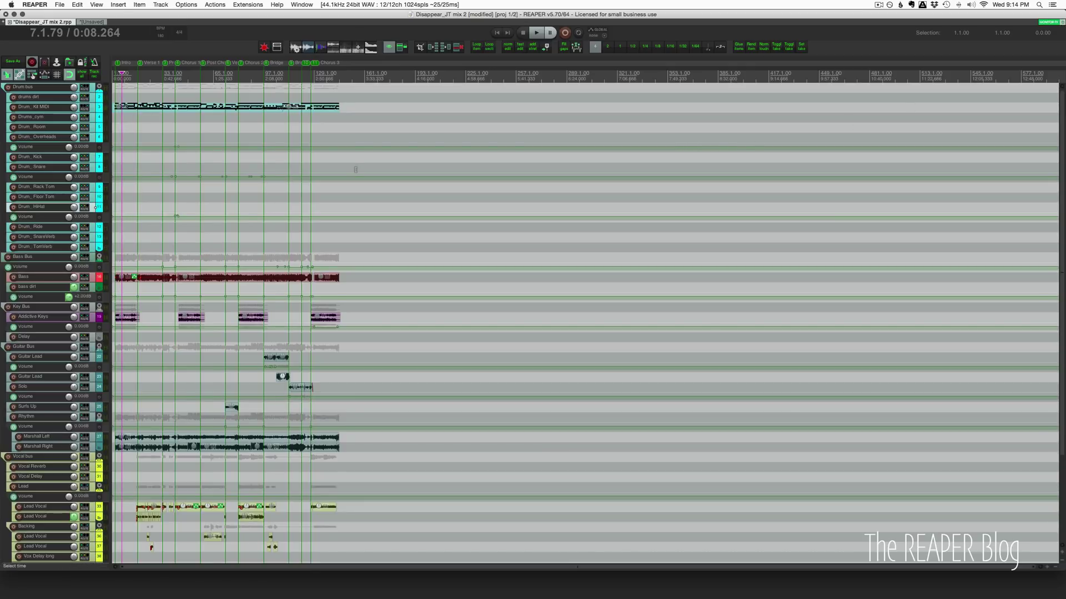
scroll(355, 169, right, 5)
scroll(355, 169, right, 2)
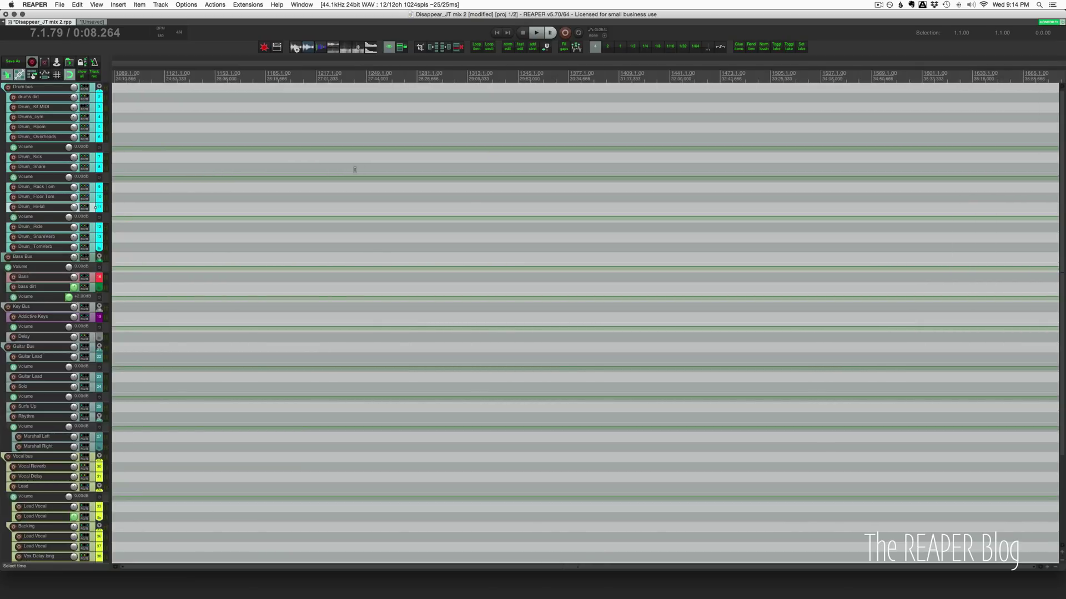
scroll(387, 176, left, 6)
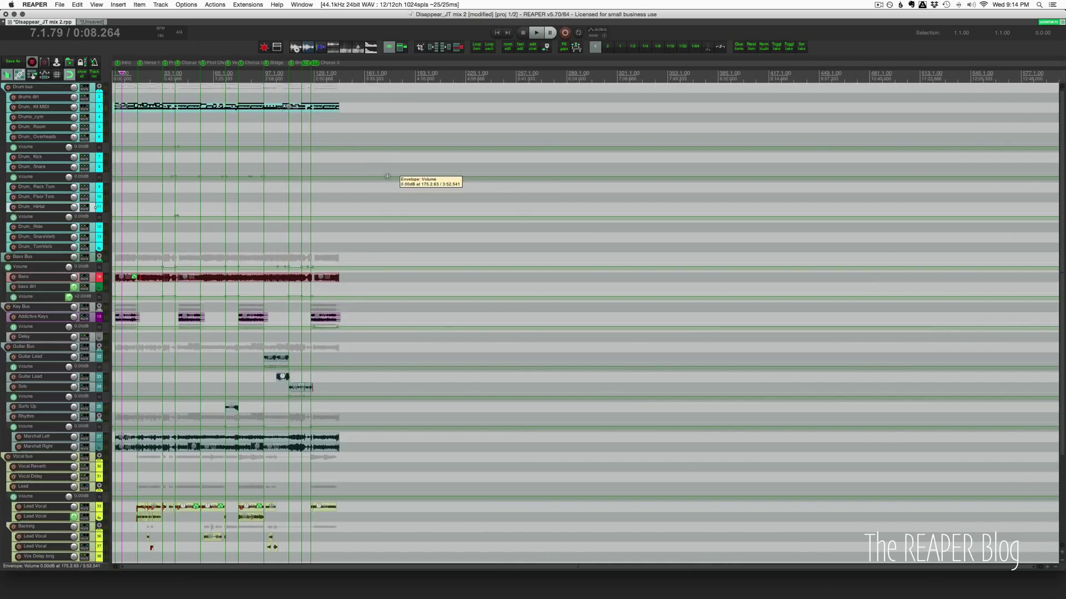
scroll(387, 176, right, 20)
scroll(387, 176, left, 20)
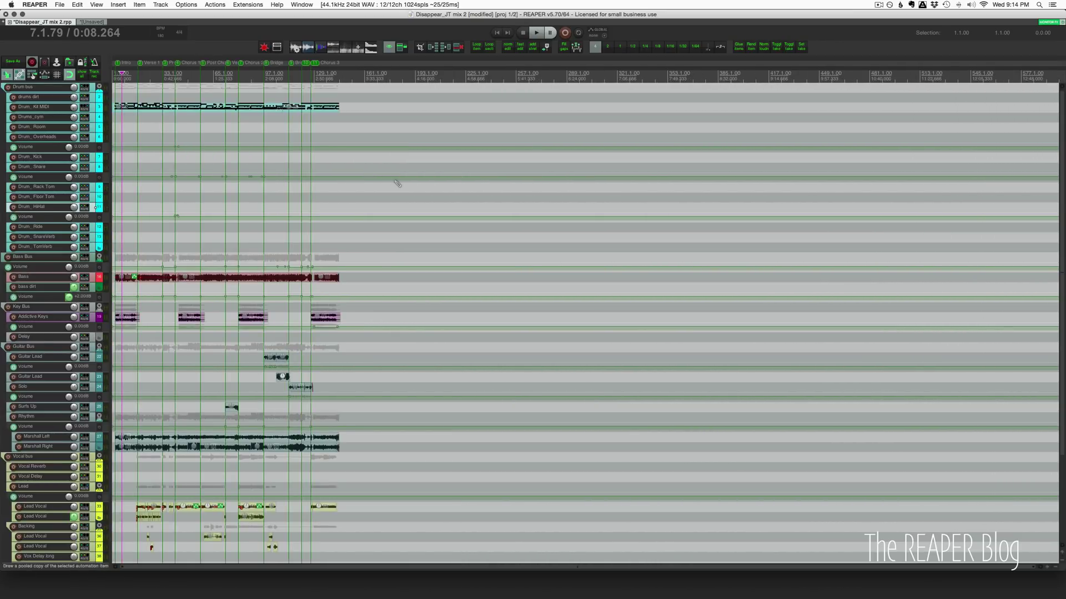
scroll(388, 175, right, 8)
scroll(390, 169, left, 8)
key(alt+Return)
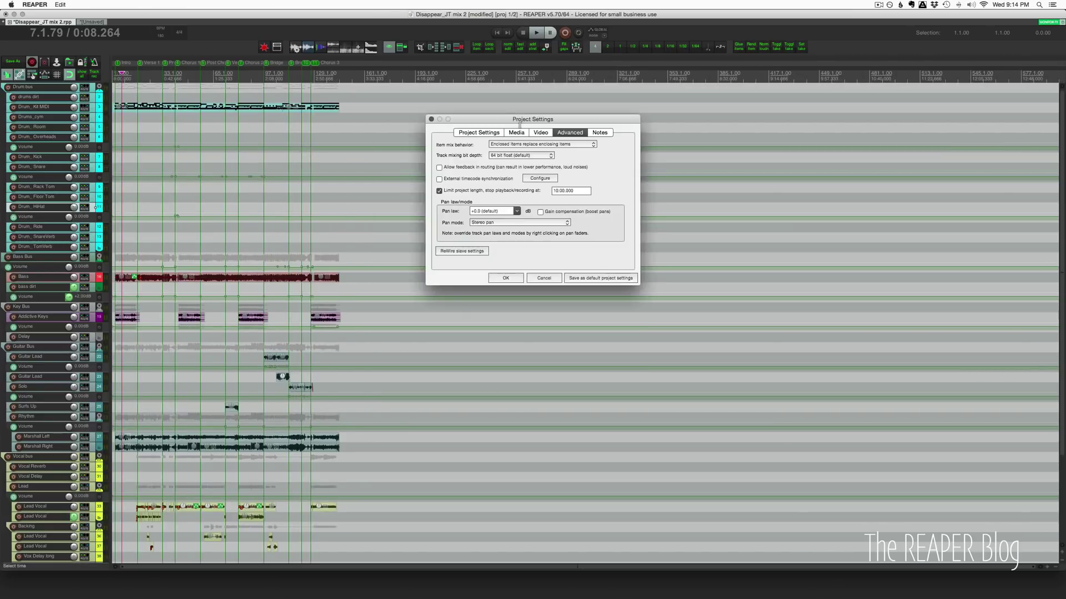
click(558, 192)
click(504, 277)
scroll(381, 155, up, 3)
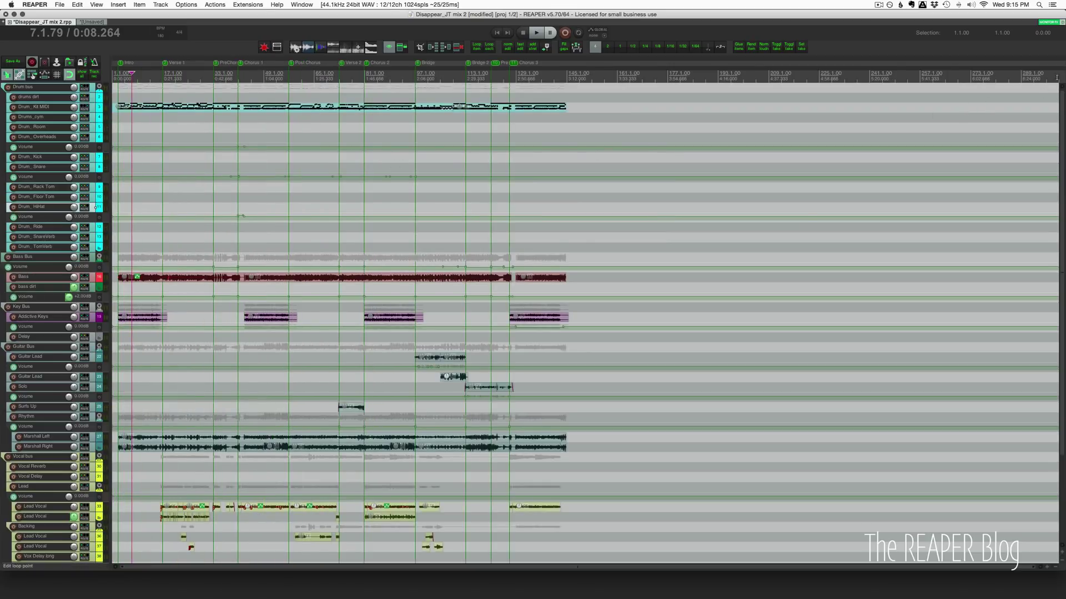
scroll(132, 77, right, 2)
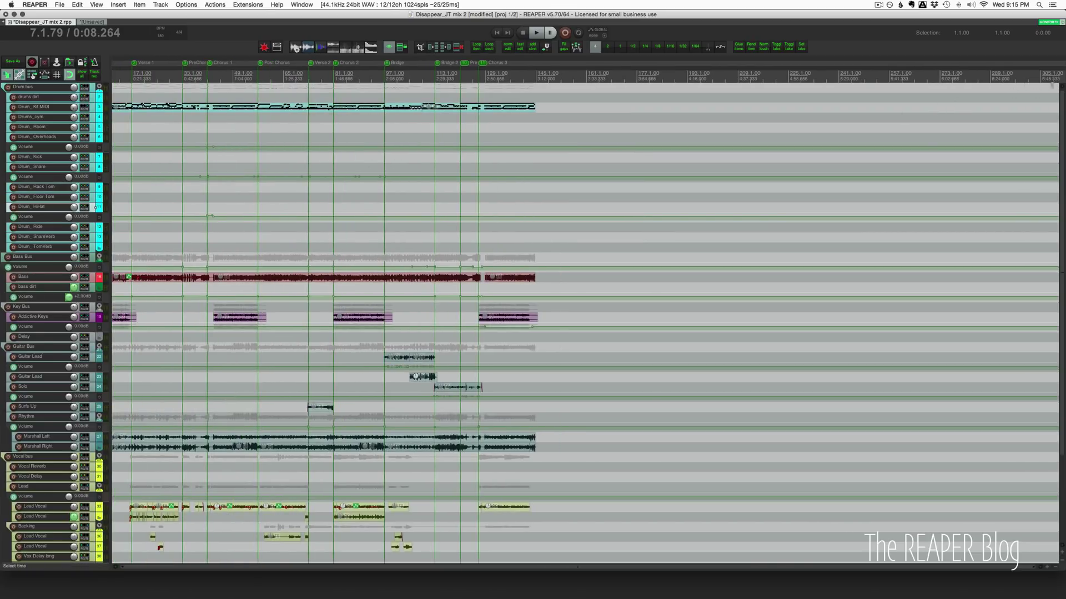
scroll(1014, 81, left, 2)
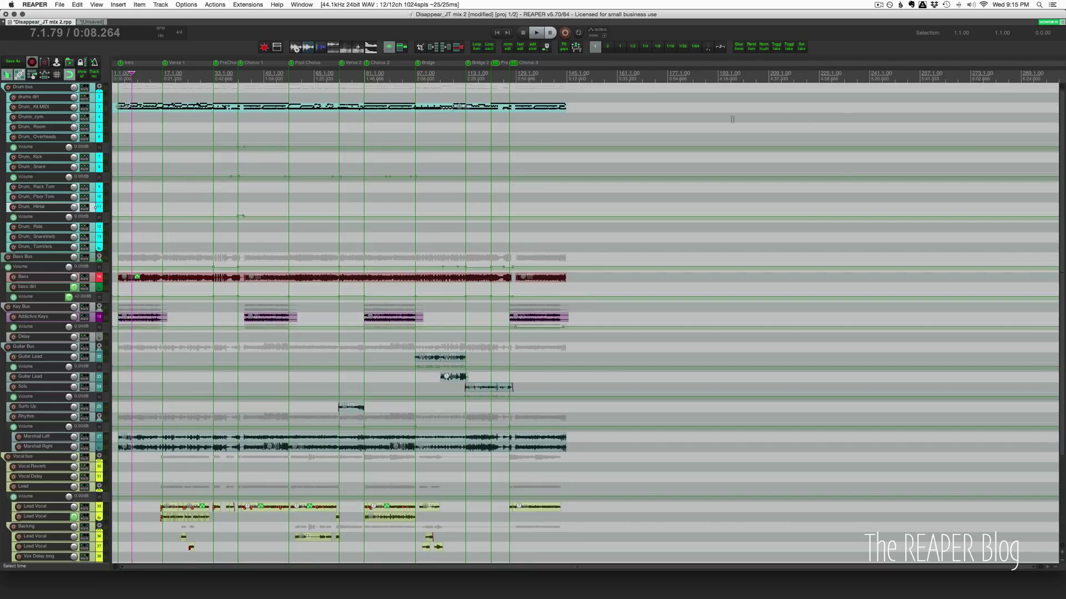
click(543, 278)
mouse_move(542, 278)
mouse_down()
mouse_move(972, 288)
mouse_move(916, 289)
mouse_up()
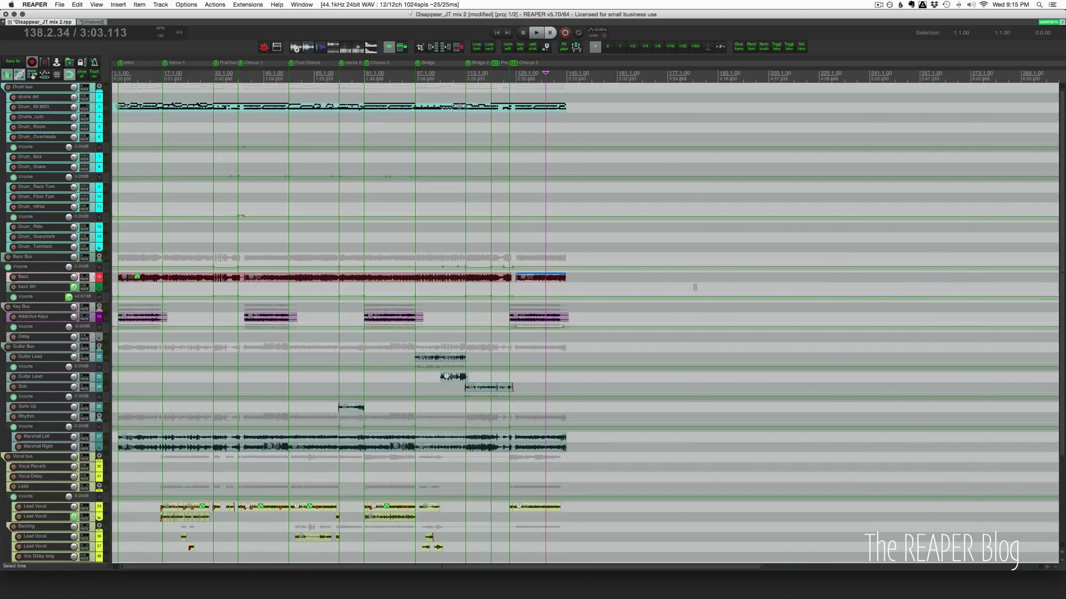
scroll(694, 285, right, 10)
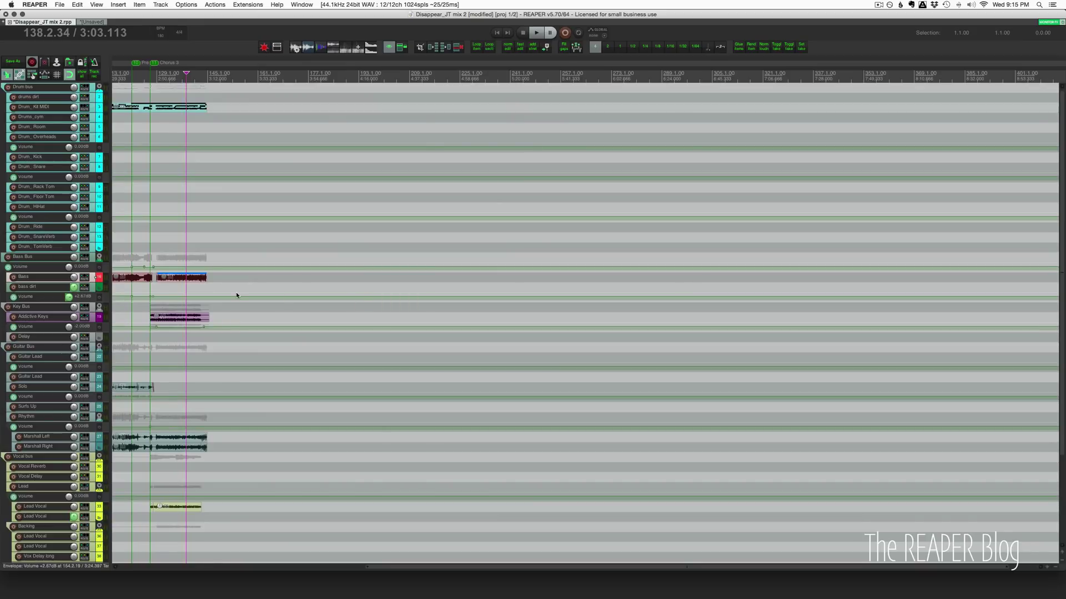
scroll(235, 292, left, 10)
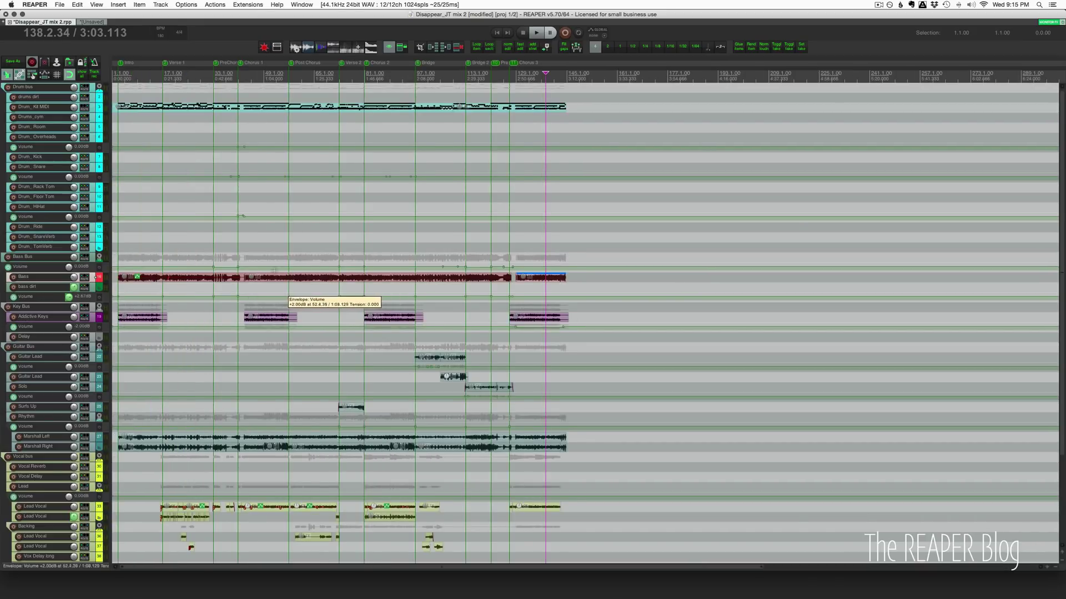
Set the empty unsaved project's length to 1:00:00.000 and enable 'Limit project length'.
click(87, 22)
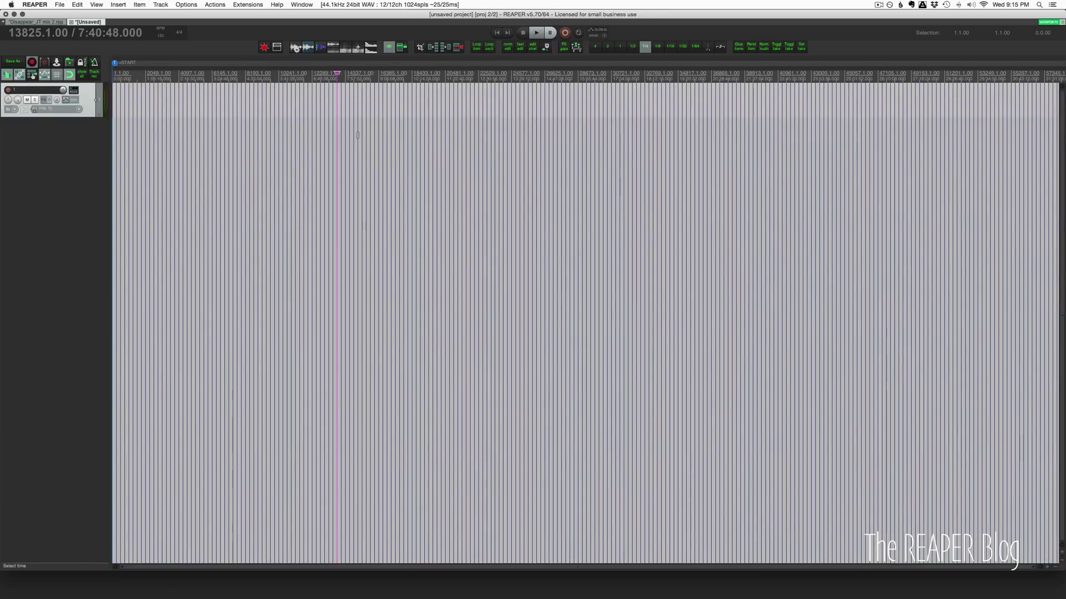
key(alt+Return)
click(555, 290)
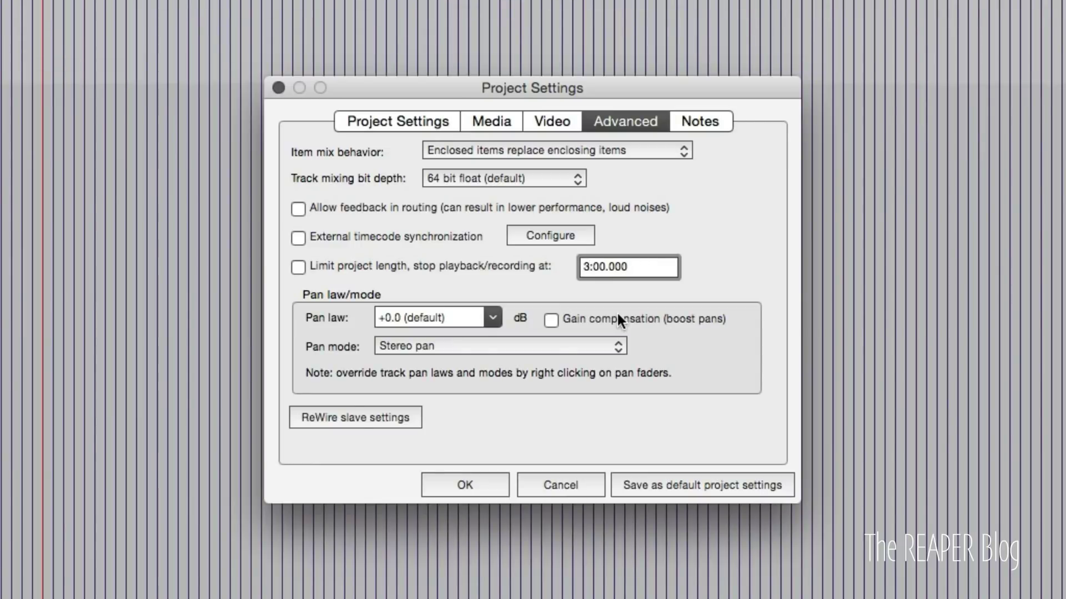
key(BackSpace)
key(BackSpace)
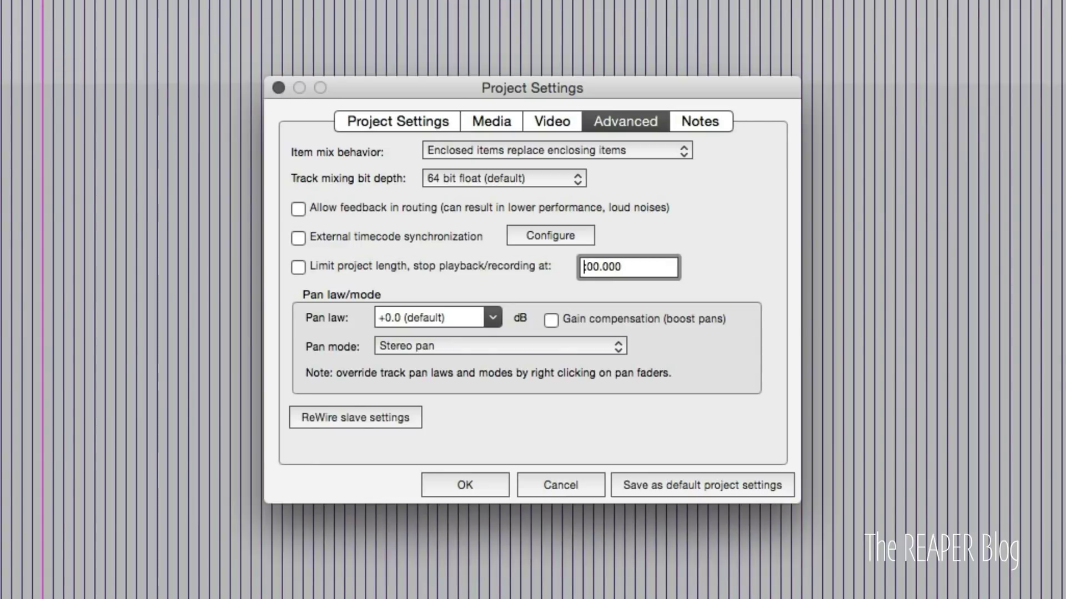
text(1:00:)
click(298, 267)
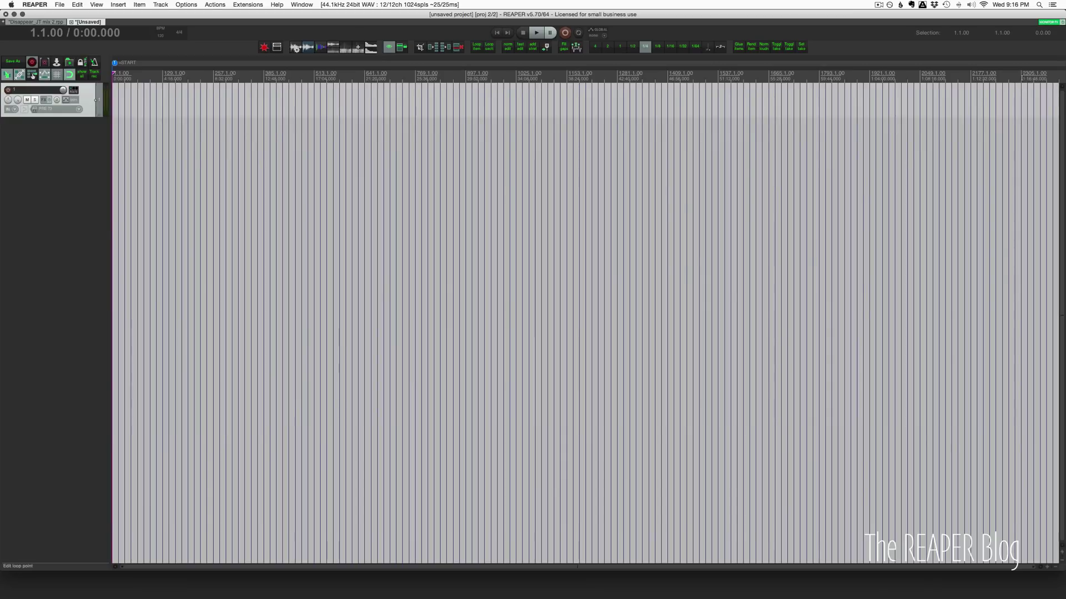
Put the edit point just past the song's end and untick the song project's length limit.
click(1021, 86)
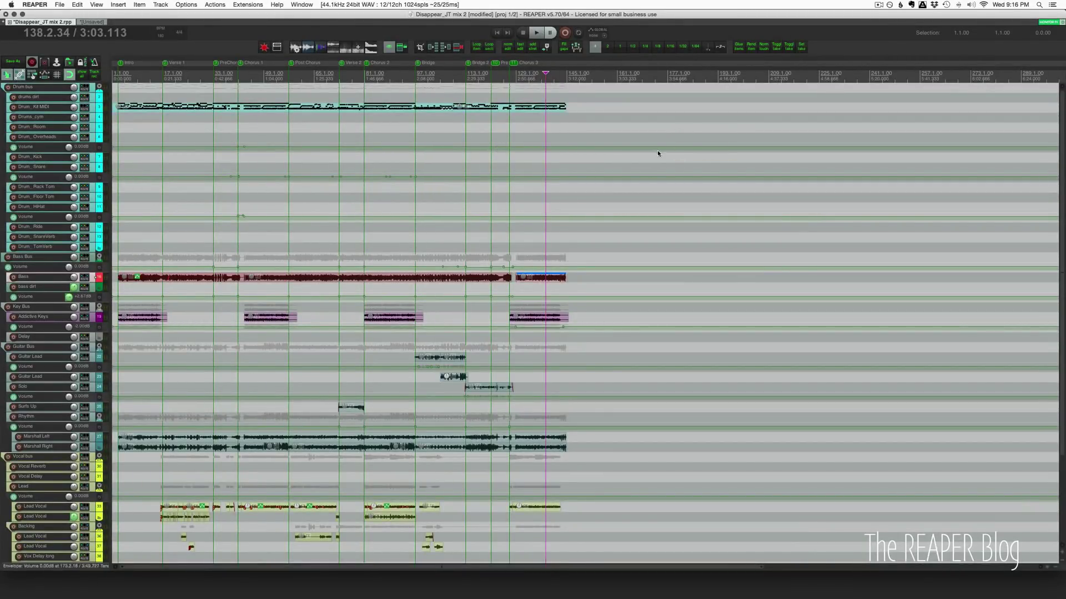
click(617, 111)
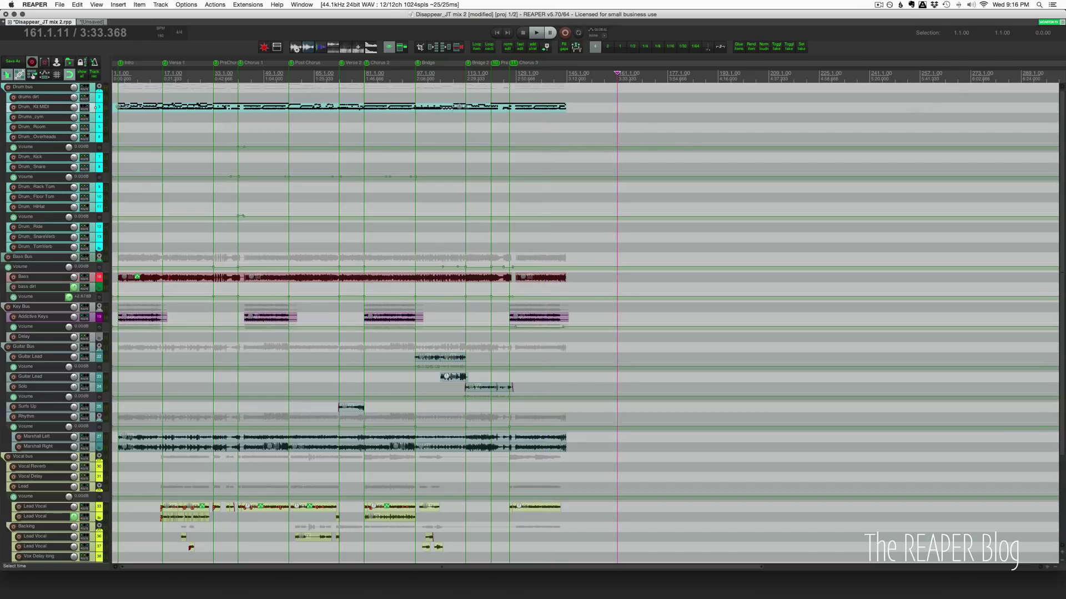
key(alt+Return)
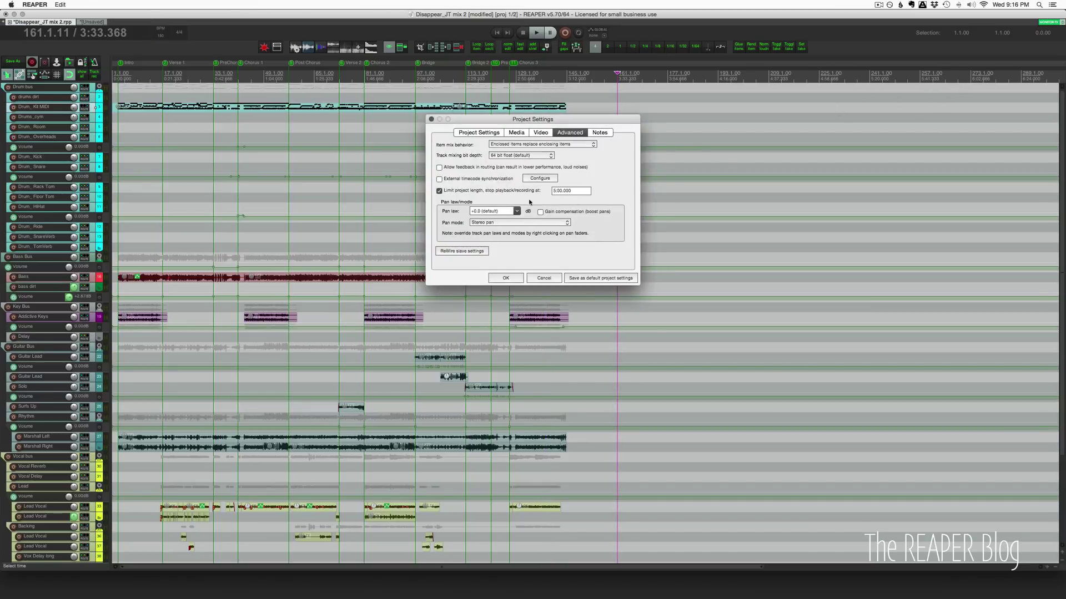
click(506, 278)
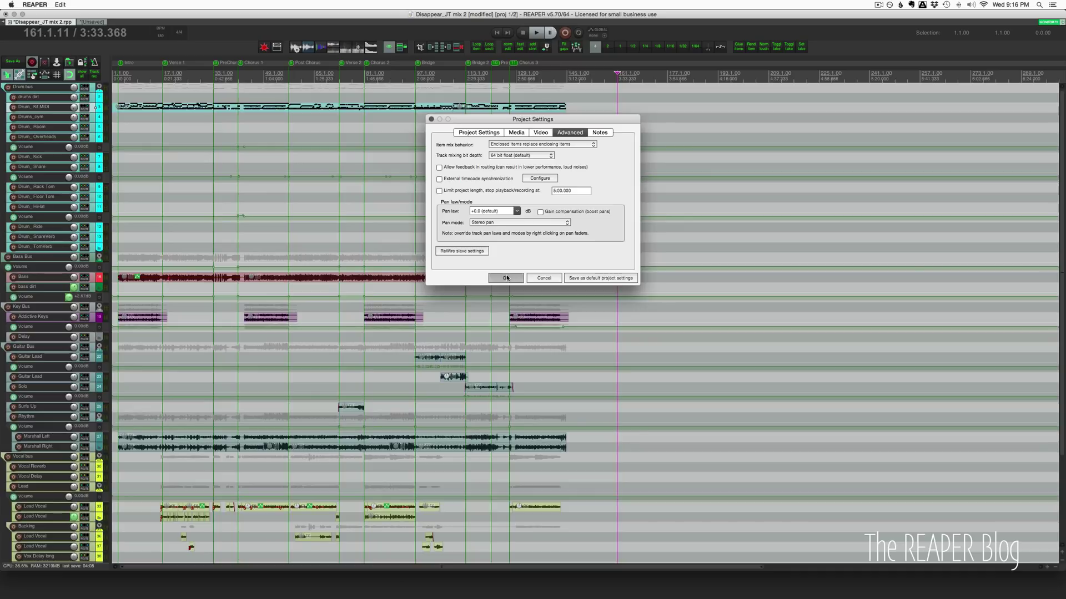
scroll(644, 176, down, 1)
Draw empty items far past the song on the Drum_Kit MIDI and Drum_Floor Tom tracks.
scroll(644, 176, down, 5)
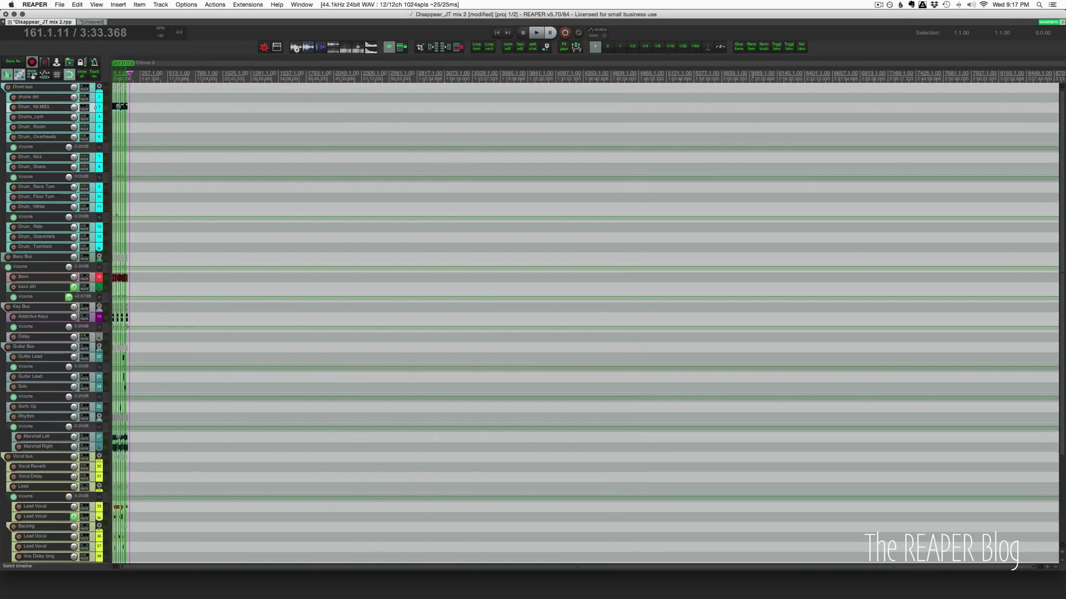
click(777, 140)
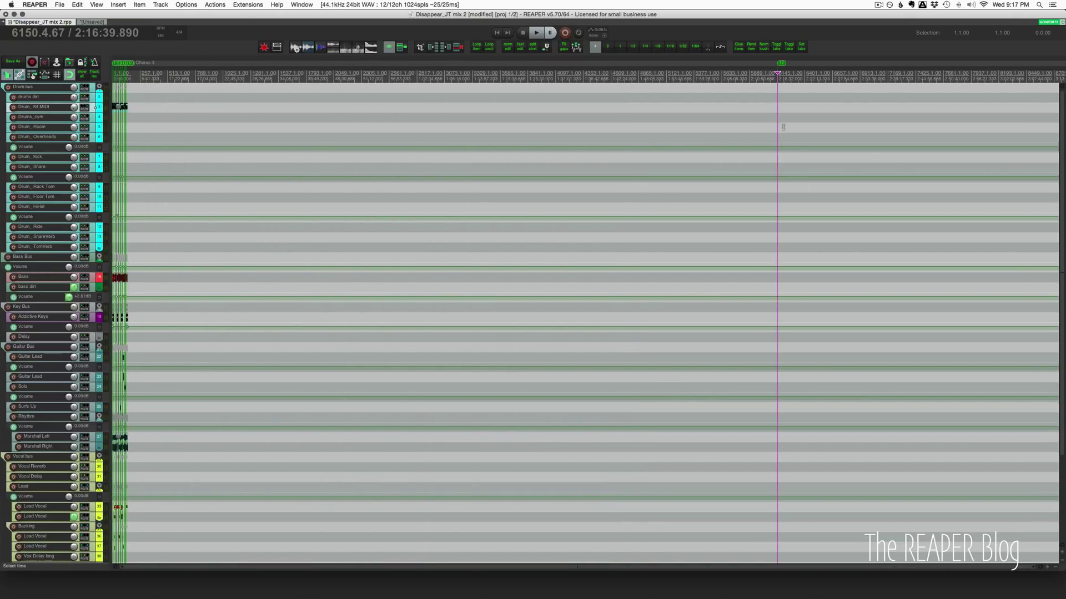
drag(779, 107, 806, 117)
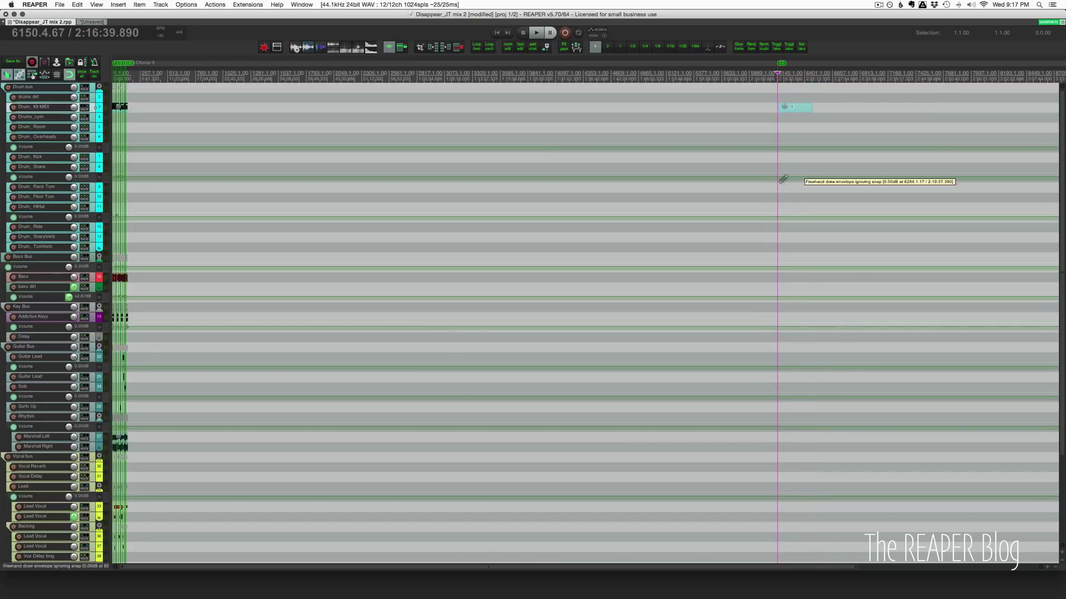
drag(793, 197, 888, 196)
click(621, 127)
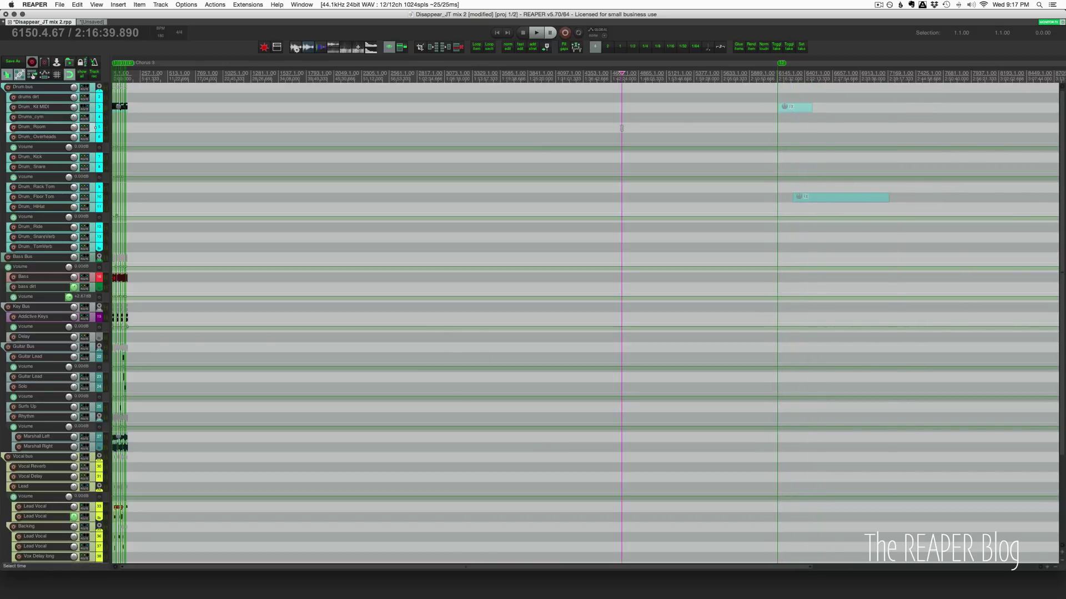
scroll(621, 128, up, 1)
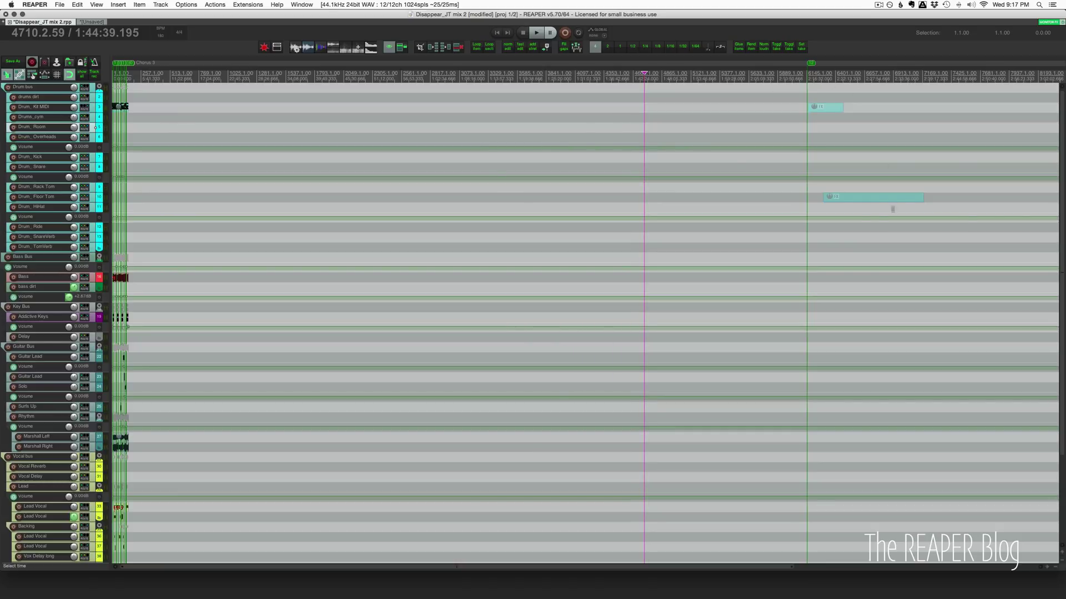
Re-enable the 5:00.000 project length limit, then scroll right and jump back to the project start.
key(alt+Return)
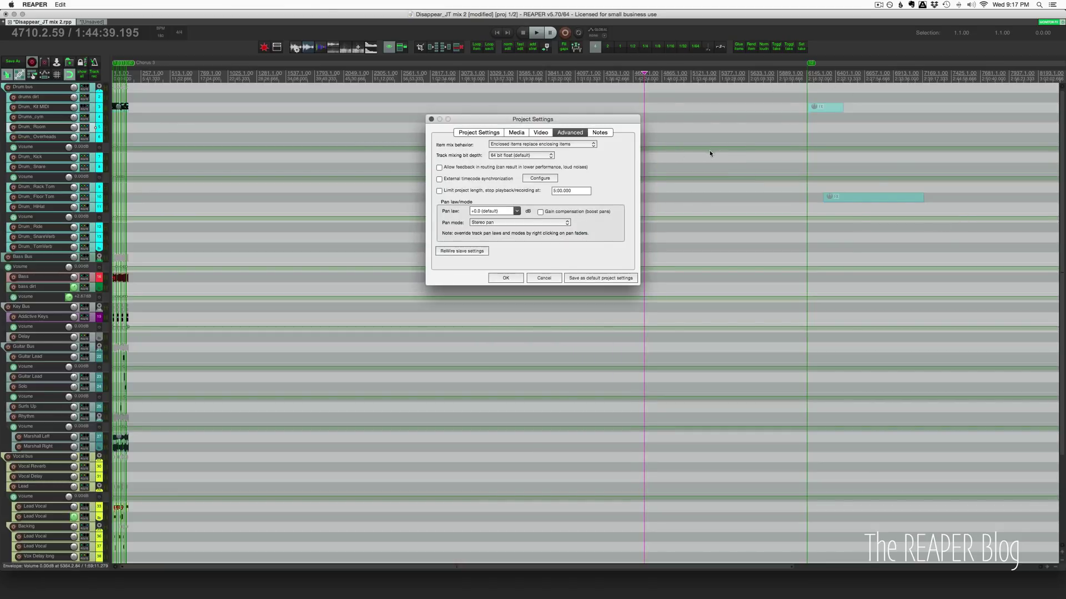
click(464, 191)
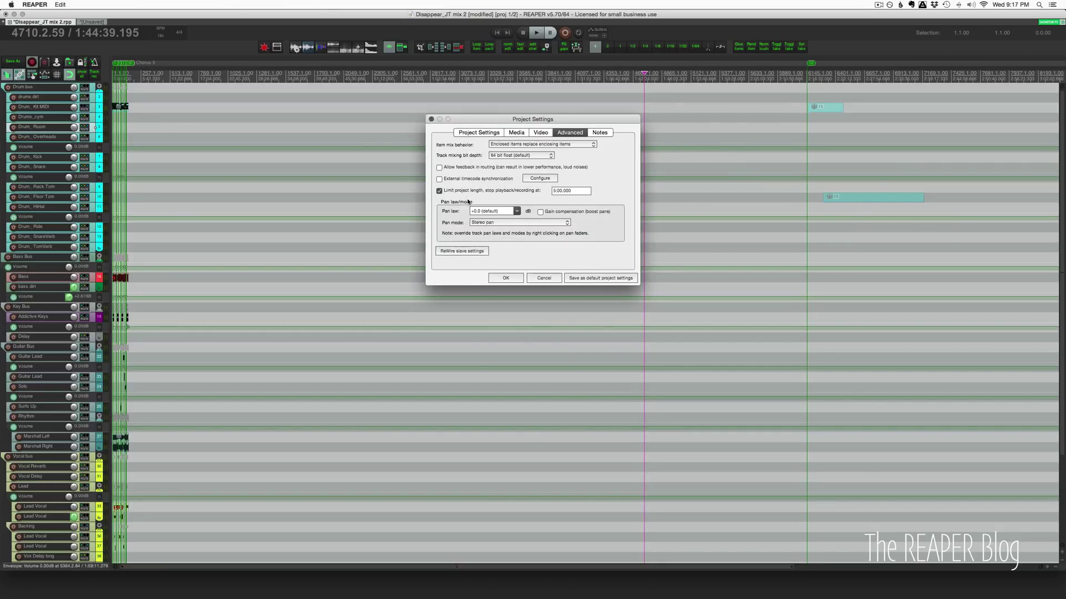
click(511, 277)
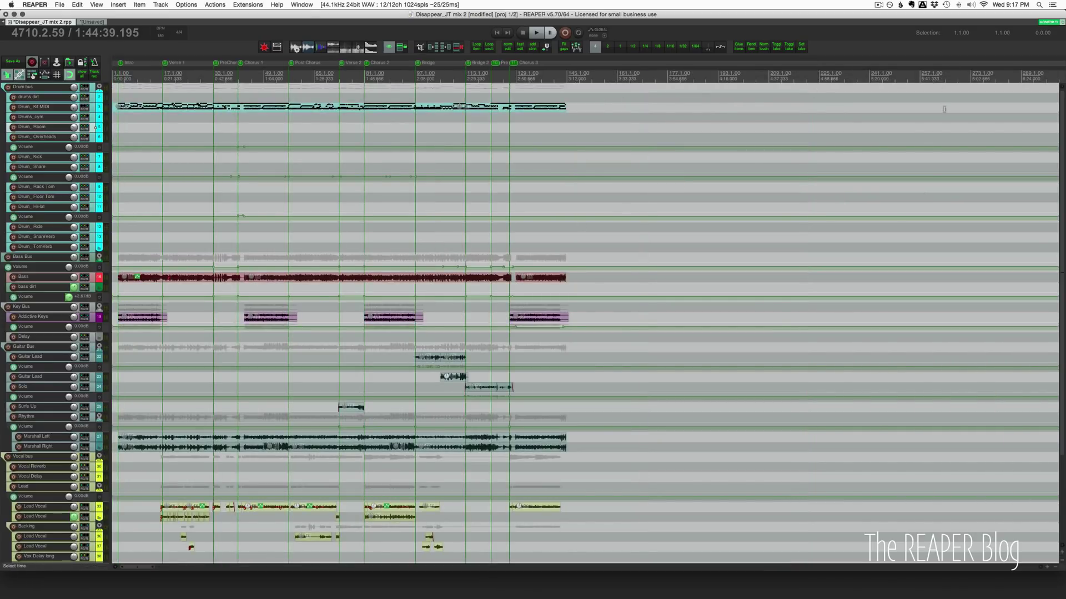
scroll(684, 155, right, 15)
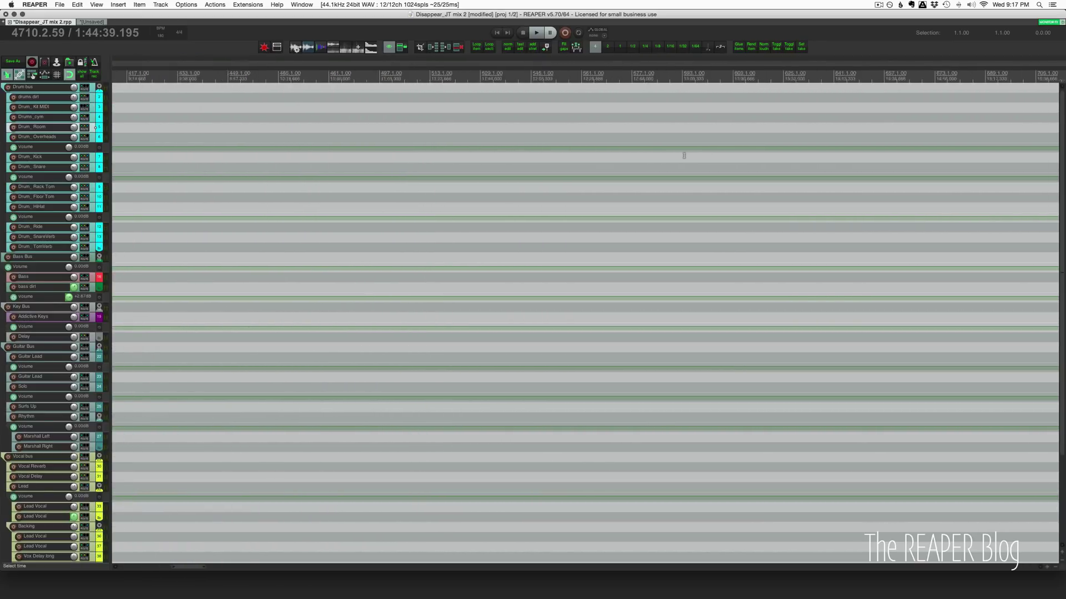
scroll(684, 155, right, 20)
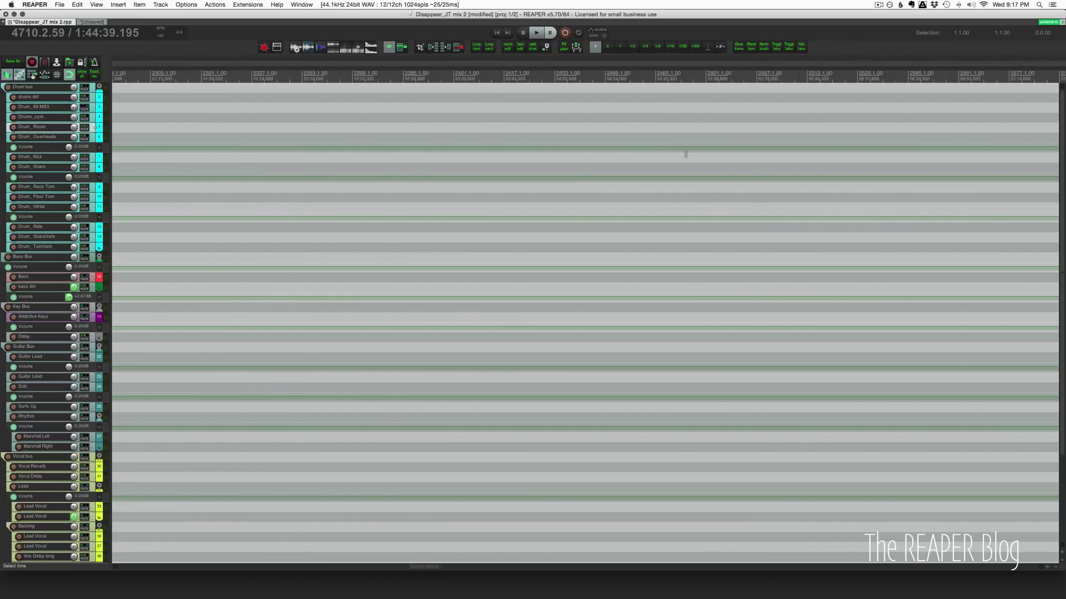
scroll(686, 154, right, 15)
key(Home)
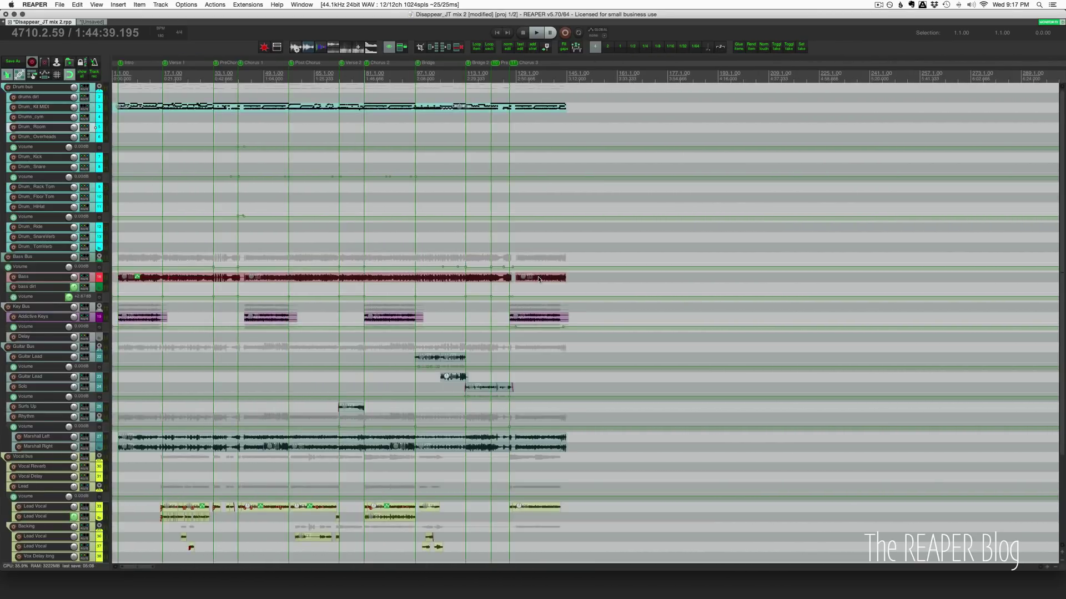